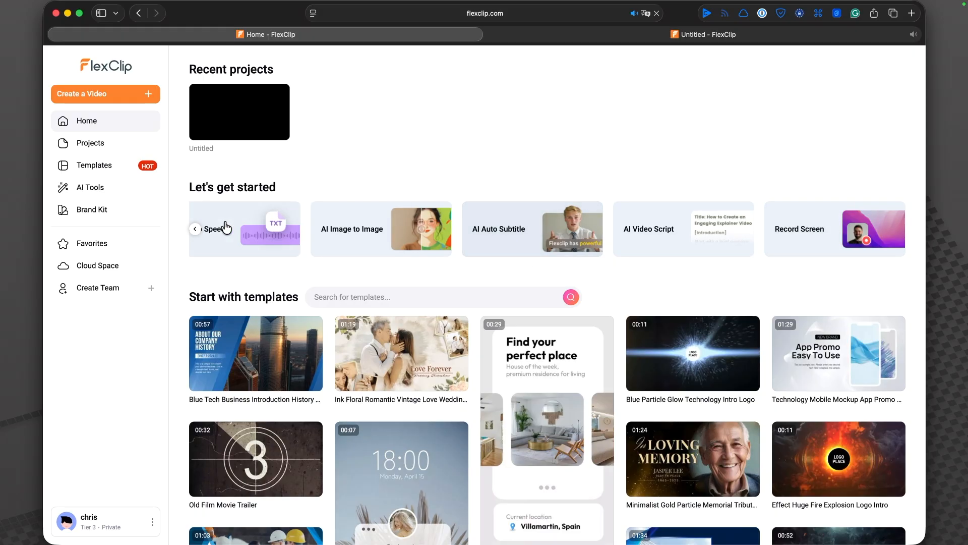
Browse the starter AI tools, check the media upload in the Untitled project and return to the home page
click(194, 228)
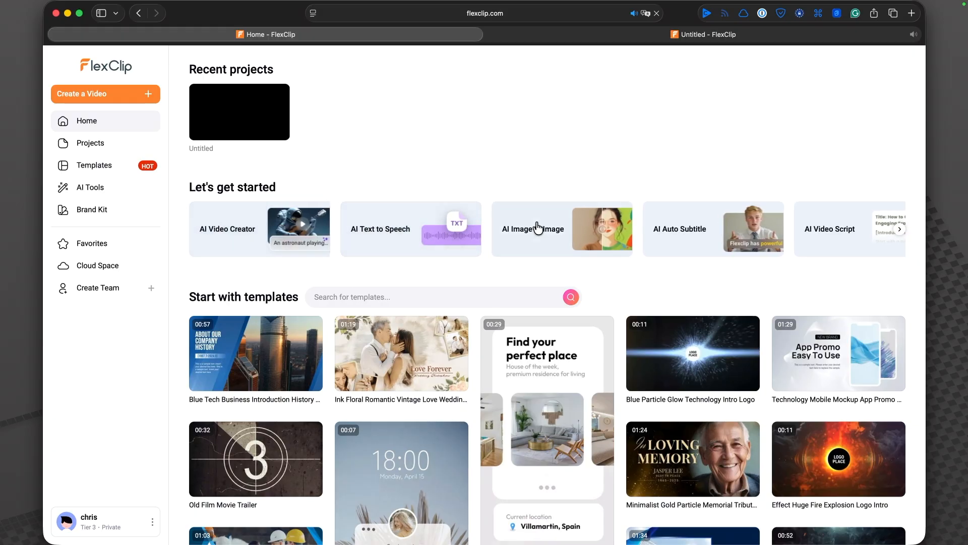
click(619, 38)
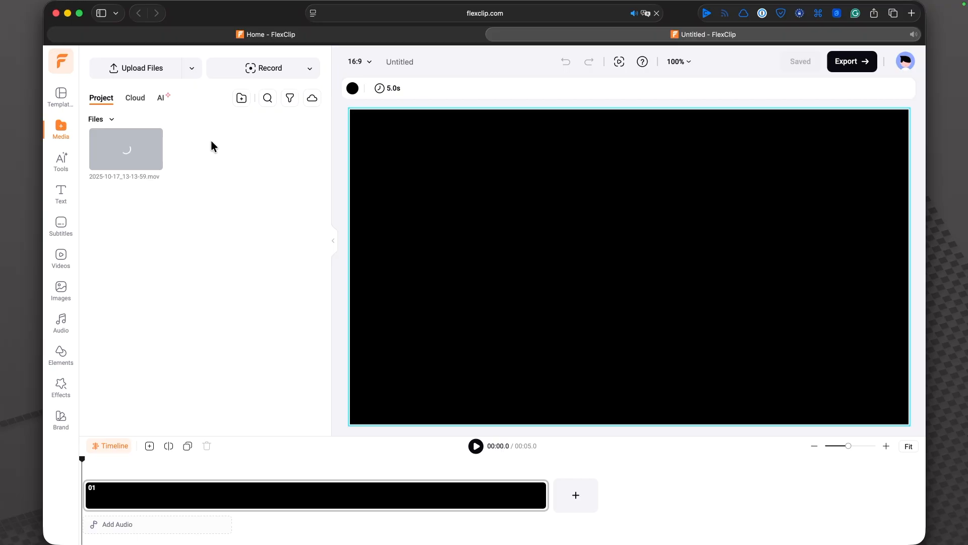
click(228, 38)
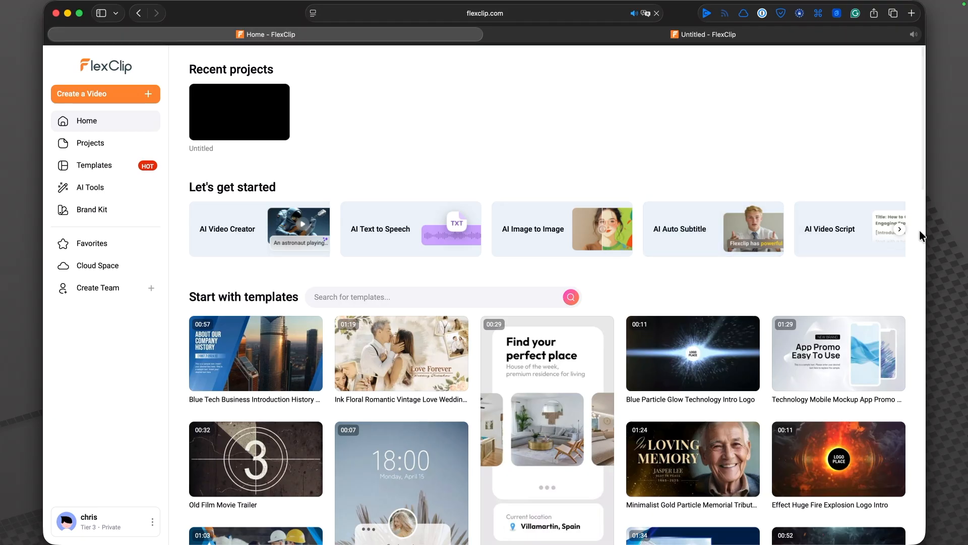
Generate an AI video script from "A hands on video looking at the features in Flexclip and how they compare to other tools."
click(900, 230)
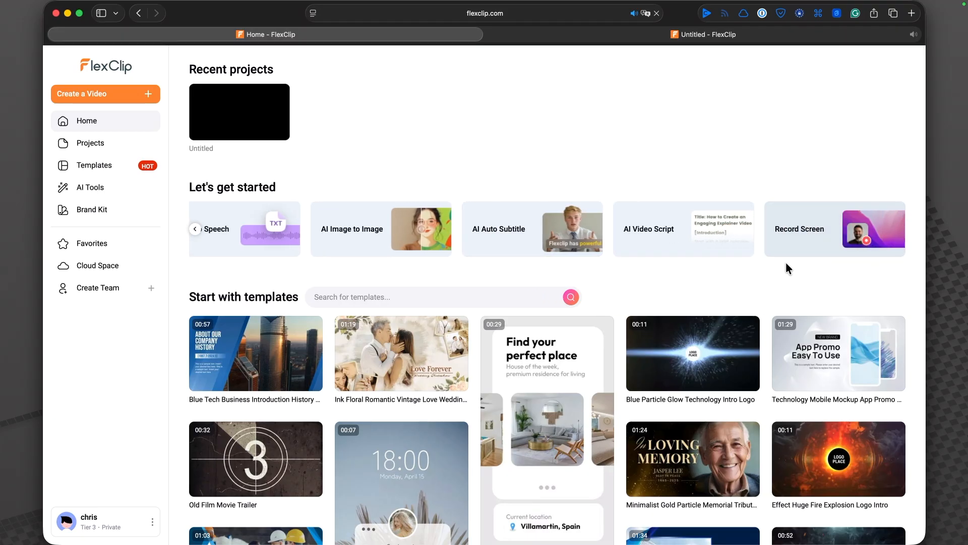
click(664, 244)
click(232, 141)
text(A hands on video looking at the features in Flexclip and how they compare to toher tools.)
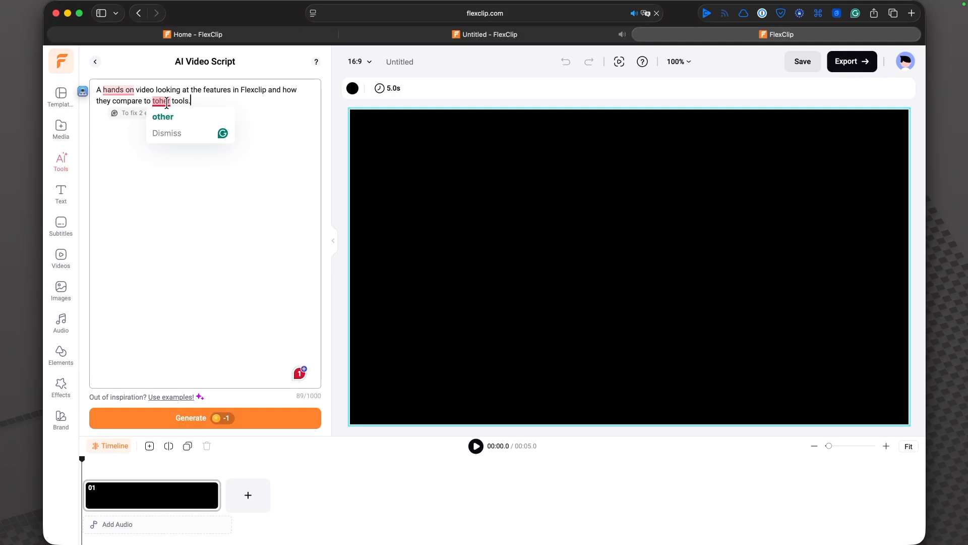
click(164, 119)
key(Tab)
click(192, 427)
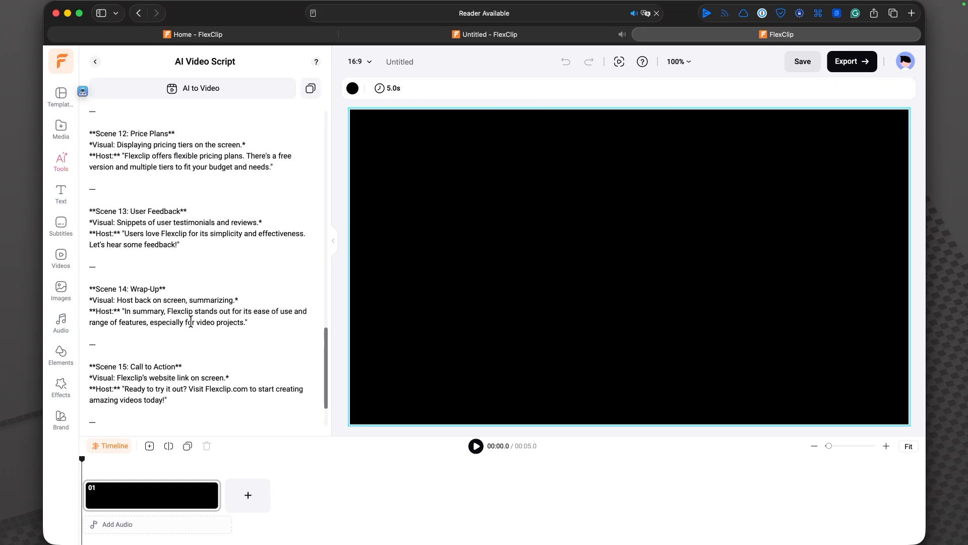
Review the generated script and turn it into a full video with AI to Video, using Photo-style AI images and a 16:9 ratio
scroll(191, 334, up, 15)
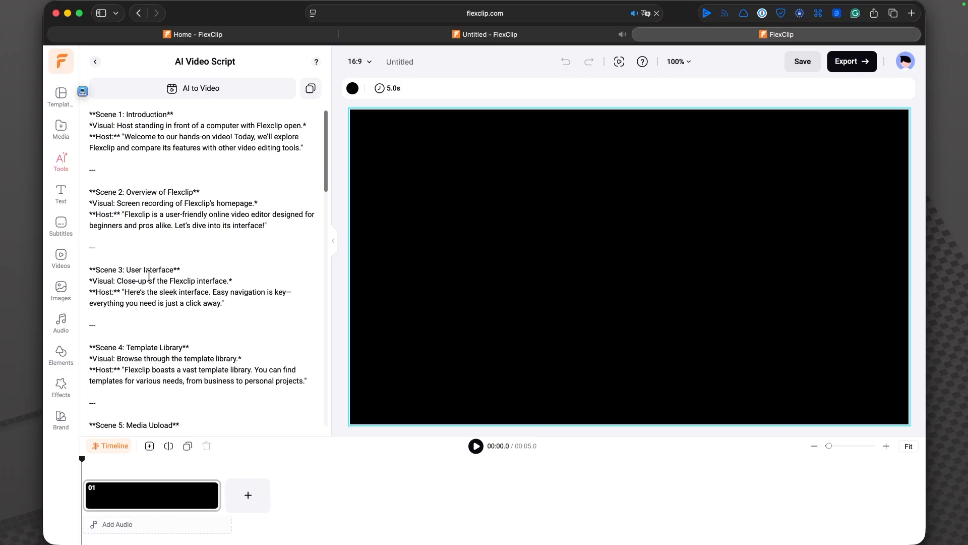
scroll(218, 350, down, 1)
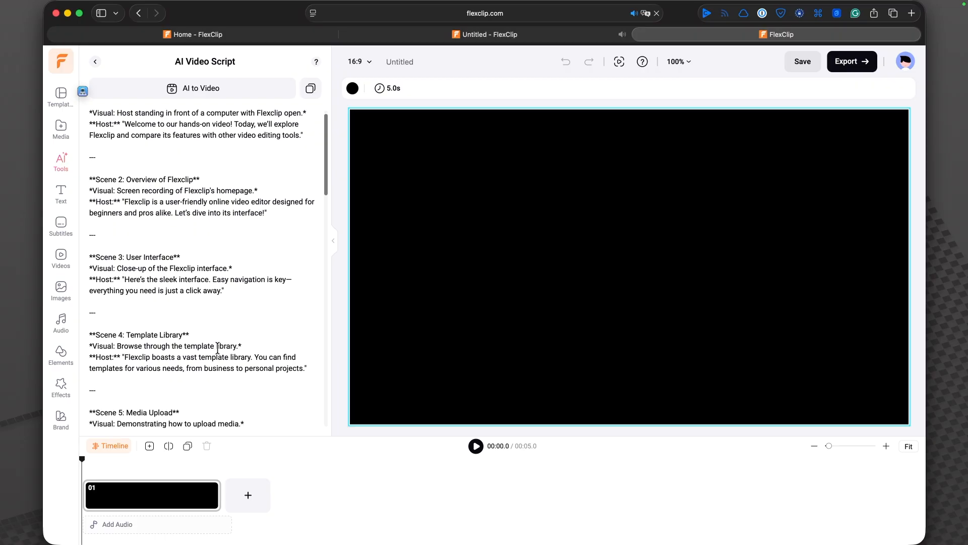
triple_click(184, 280)
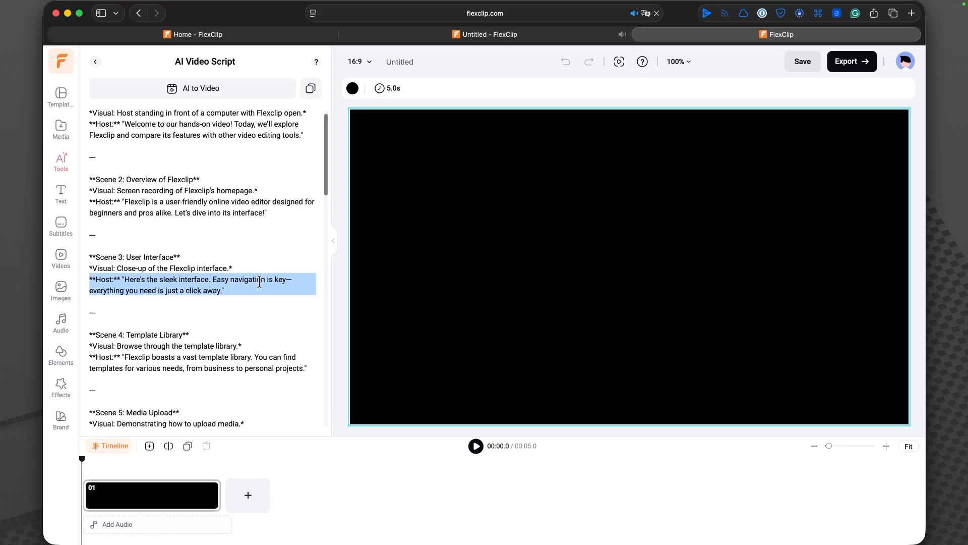
click(206, 289)
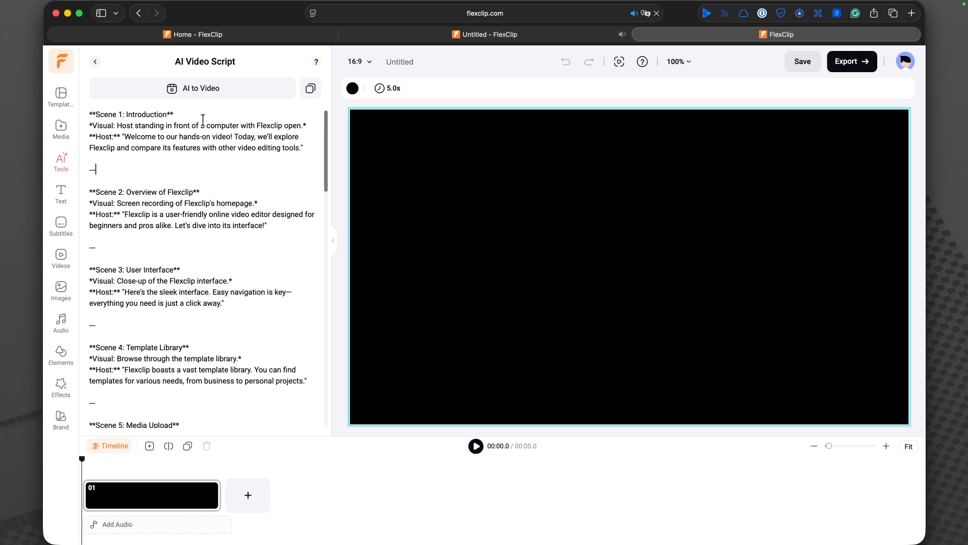
click(208, 93)
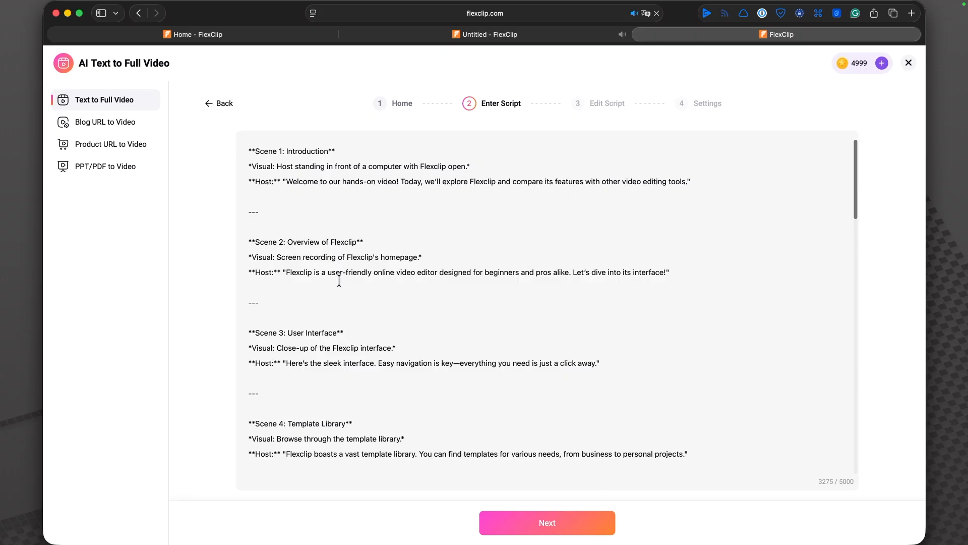
click(572, 523)
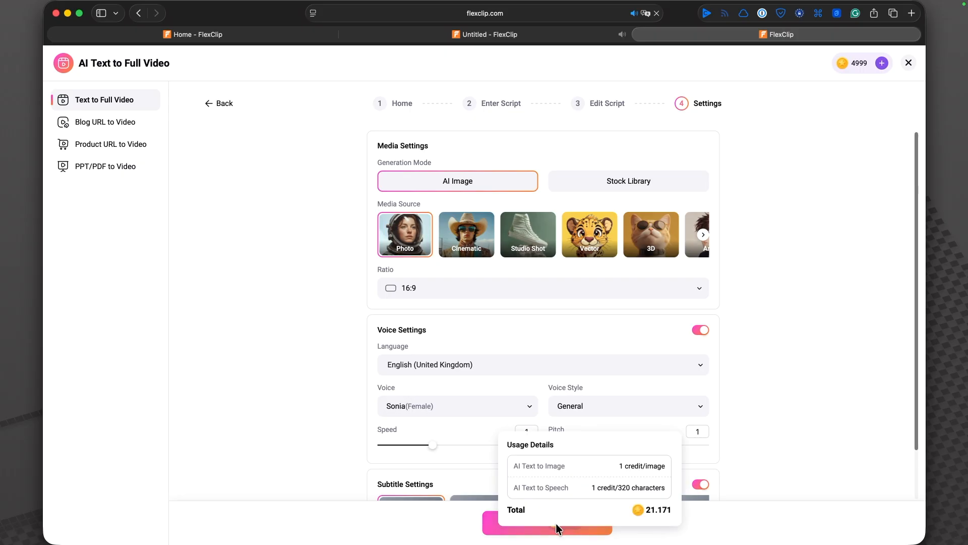
click(538, 529)
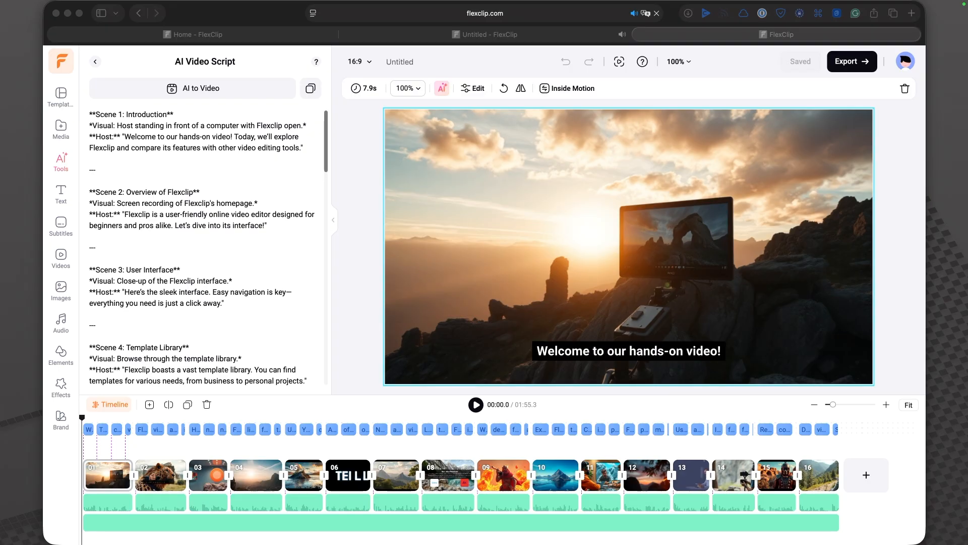
click(347, 155)
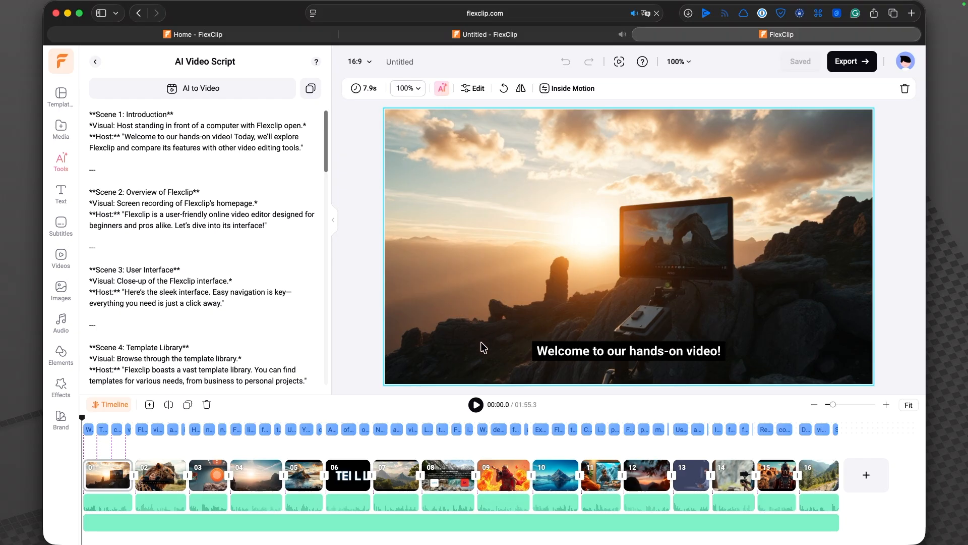
Play the opening scenes of the generated video and look through the whole script
click(475, 405)
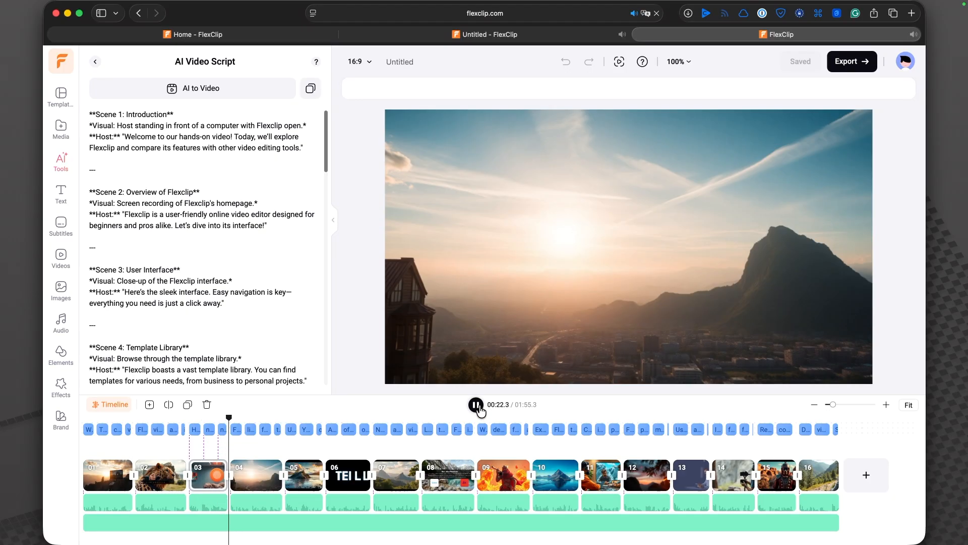
click(476, 405)
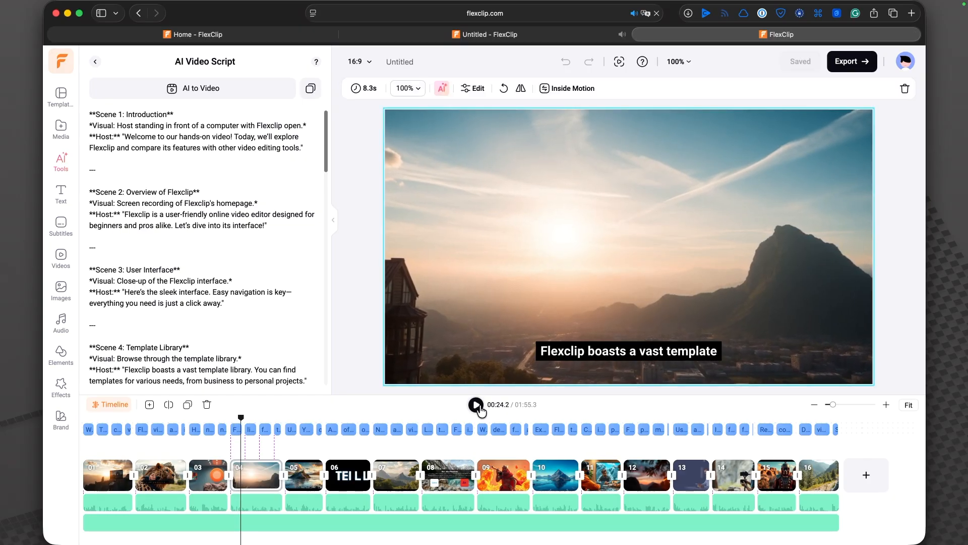
drag(325, 141, 337, 259)
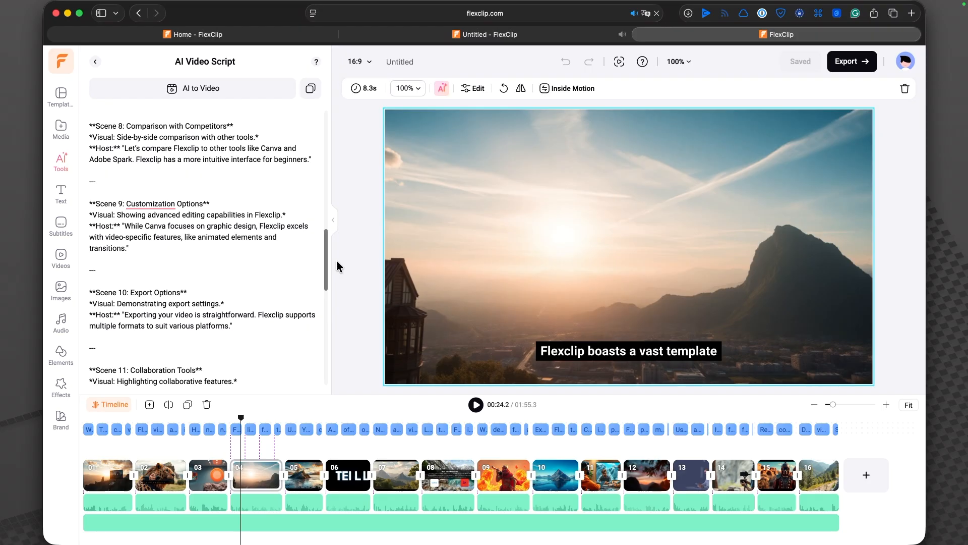
drag(337, 261, 332, 320)
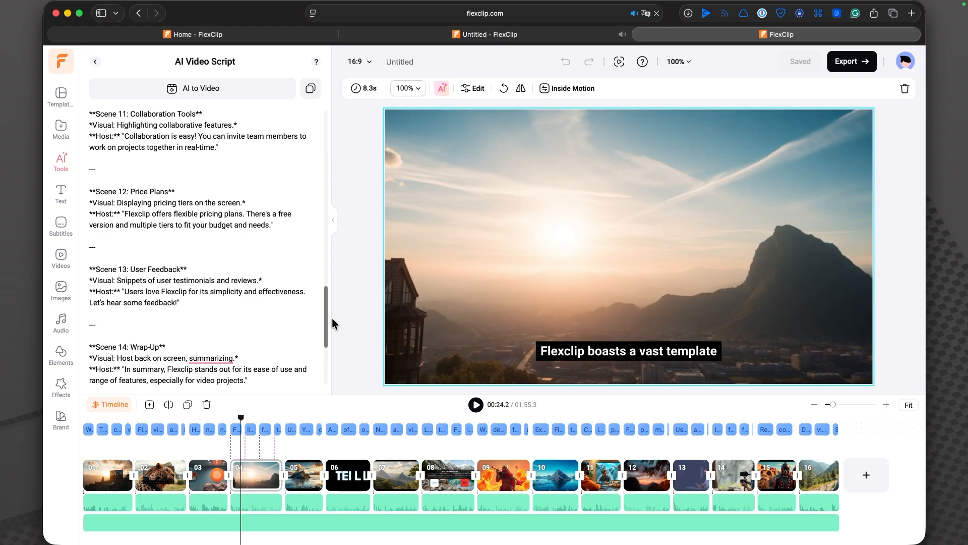
drag(332, 315, 309, 116)
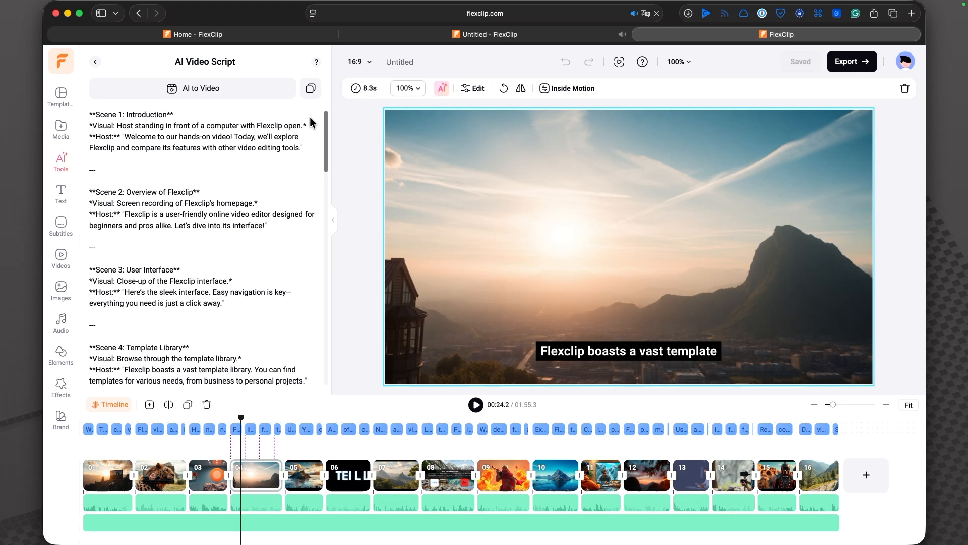
Preview the uploaded clip 2025-10-17_13-13-59.mov in the Untitled project, sampling several points up to near its end
click(409, 36)
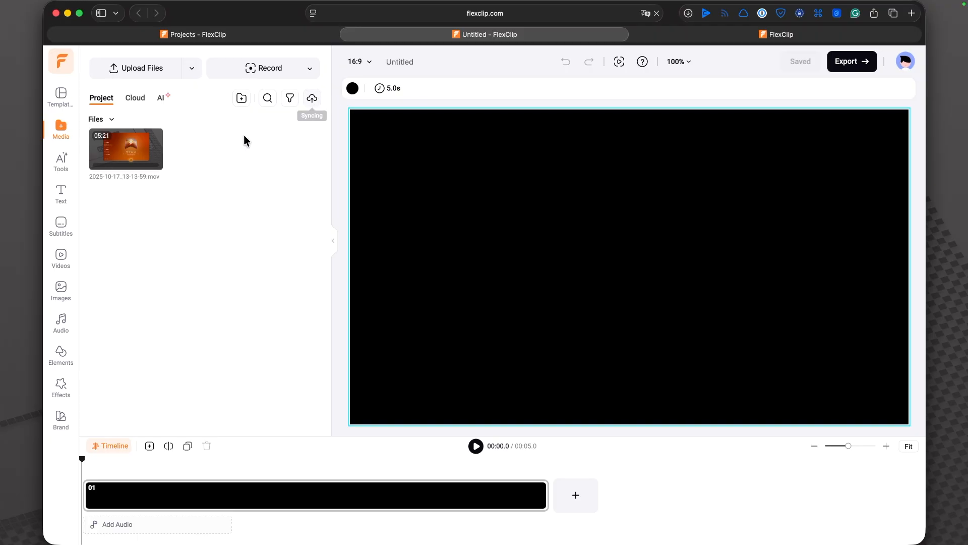
mouse_move(129, 160)
click(139, 181)
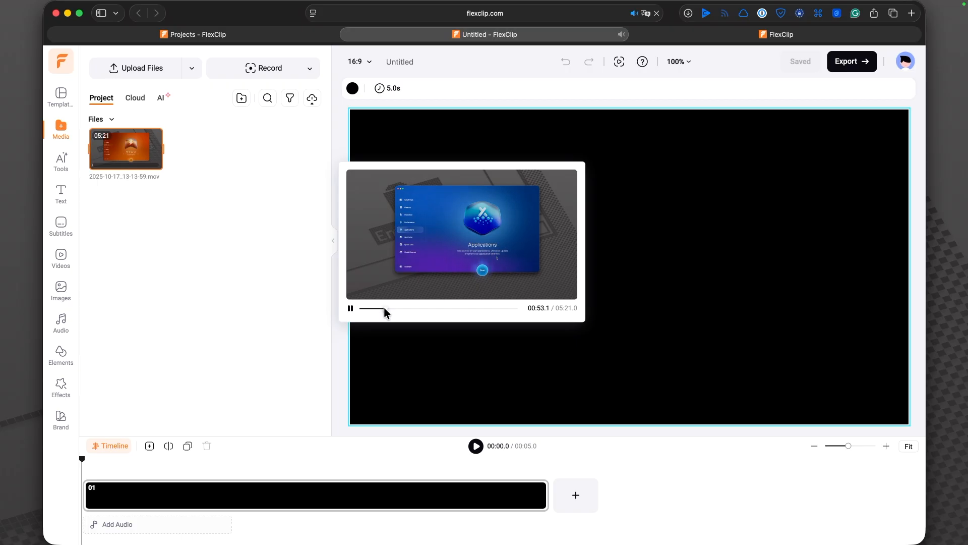
click(405, 308)
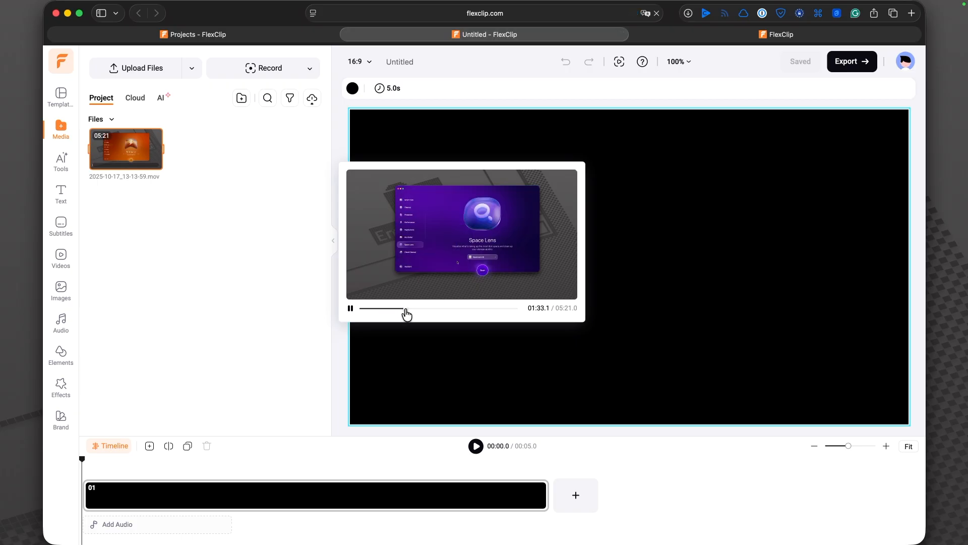
click(460, 309)
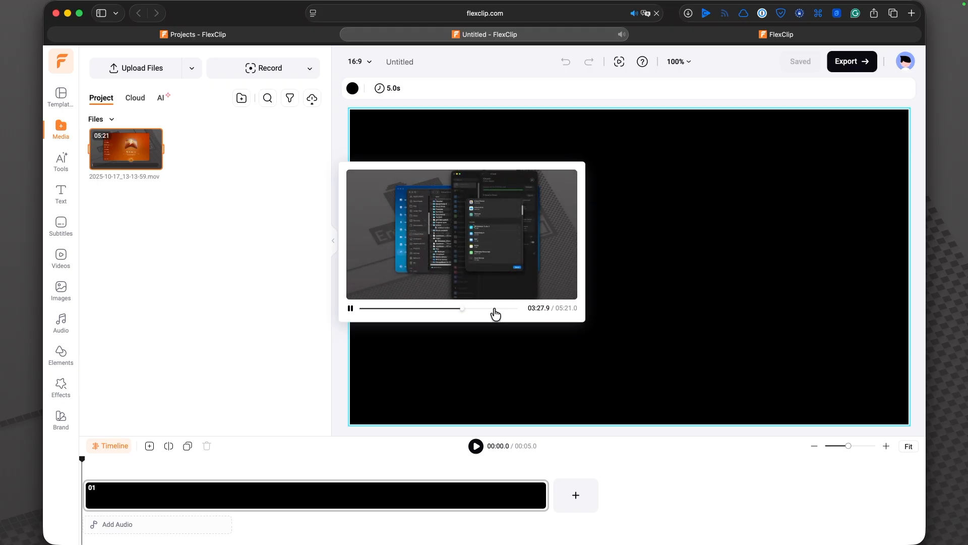
click(494, 308)
click(508, 309)
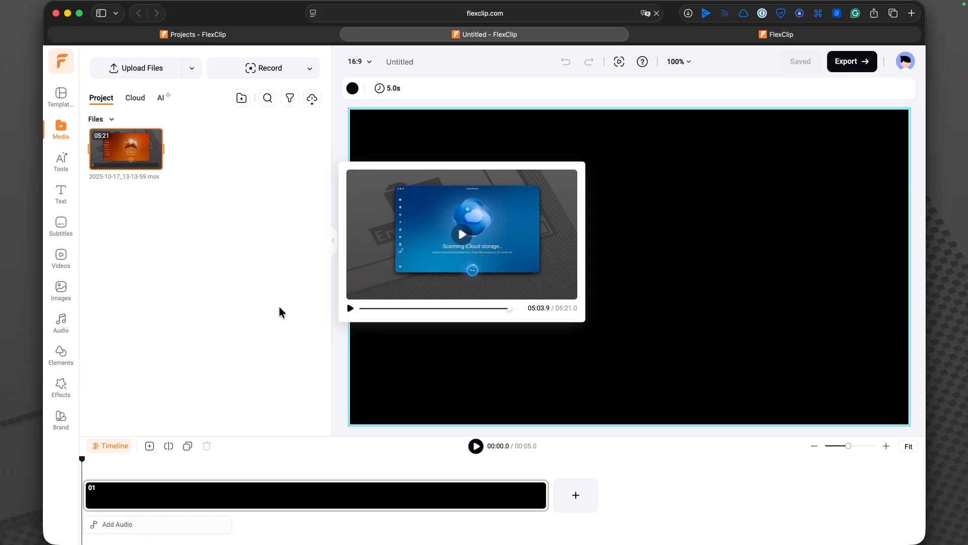
click(61, 163)
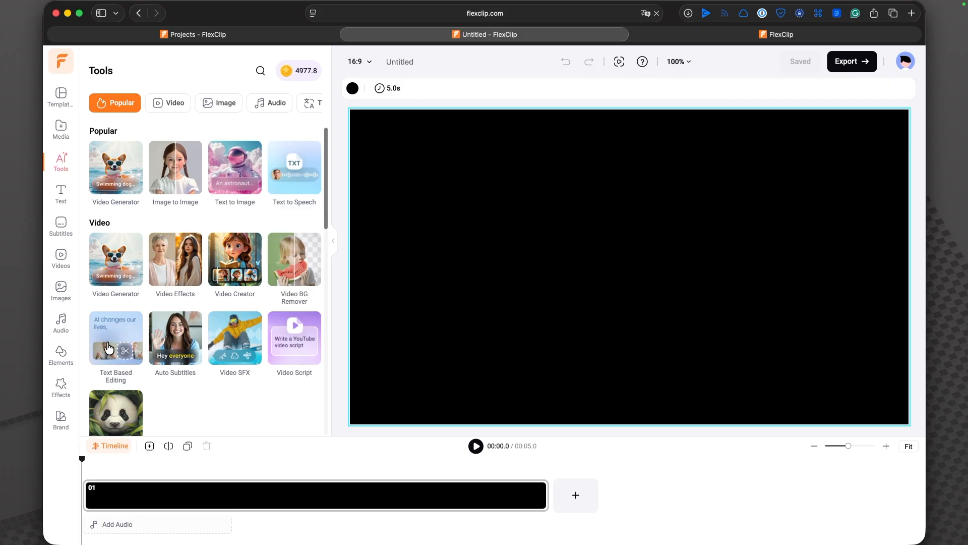
click(108, 348)
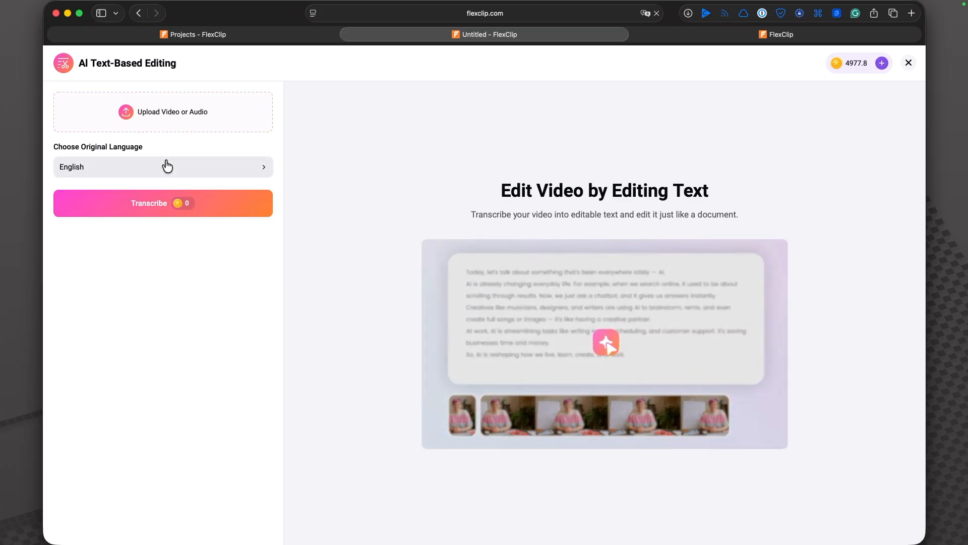
click(139, 13)
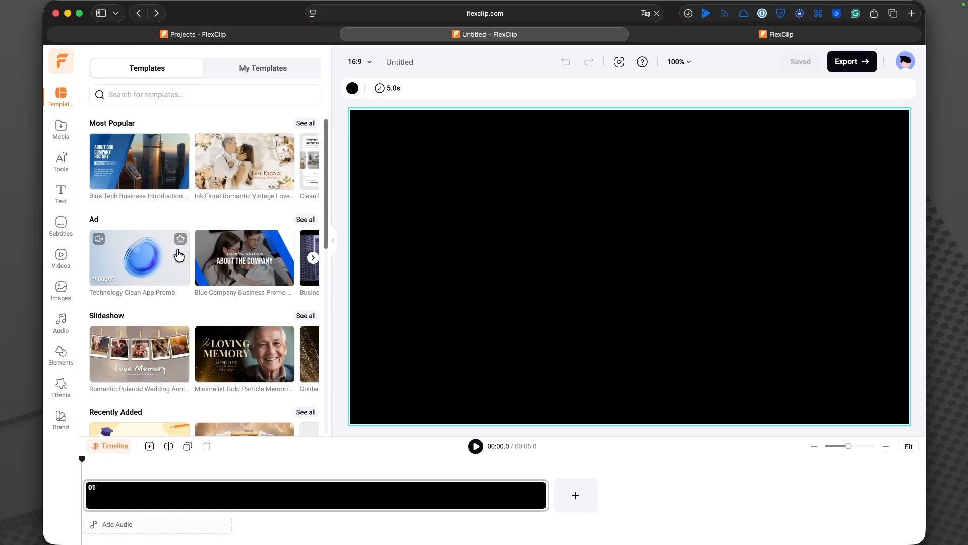
Try to open the uploaded clip in AI Text-Based Editing, and return to the Untitled project's media files
click(61, 130)
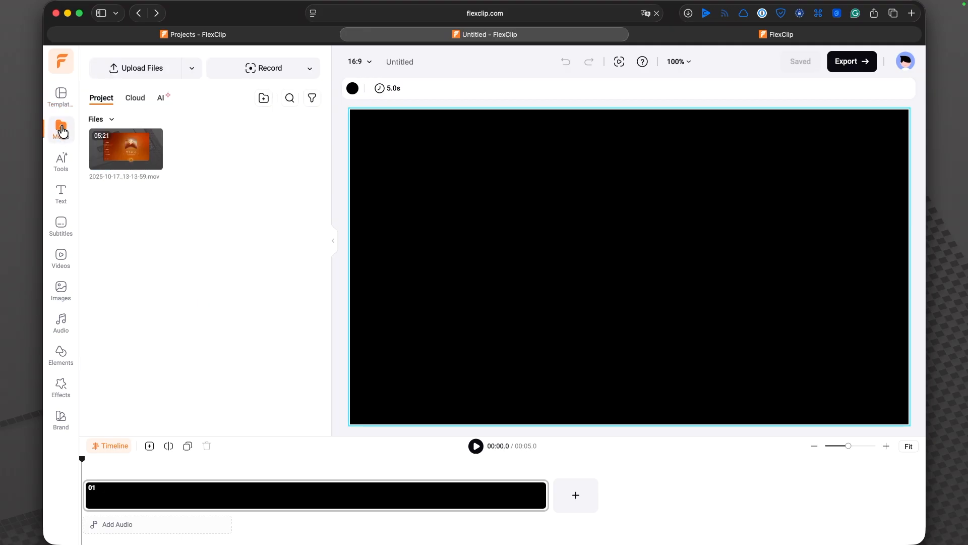
click(154, 146)
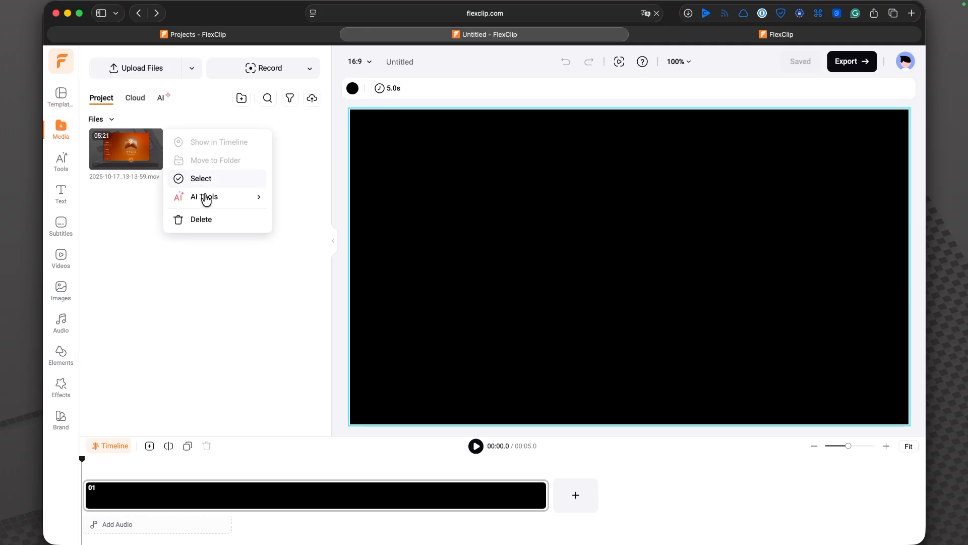
mouse_move(208, 200)
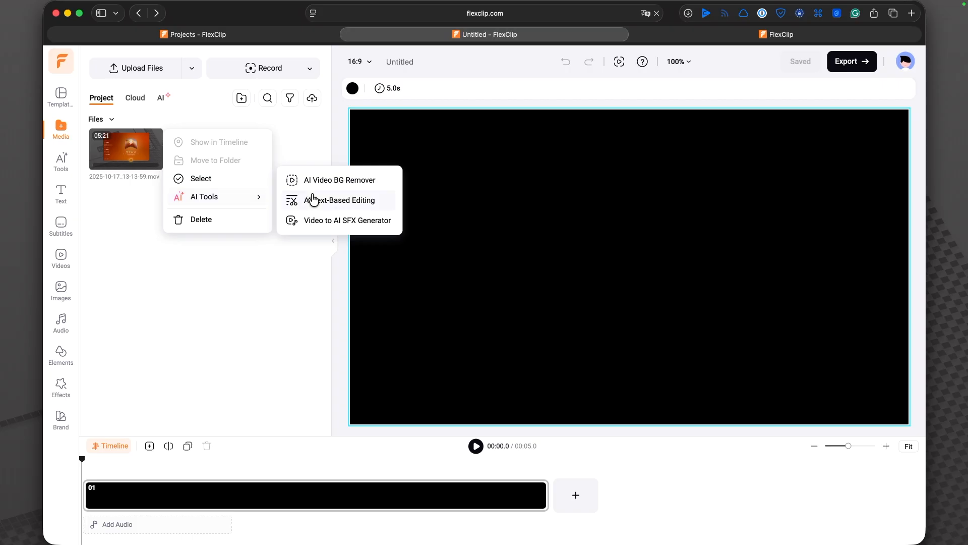
click(359, 202)
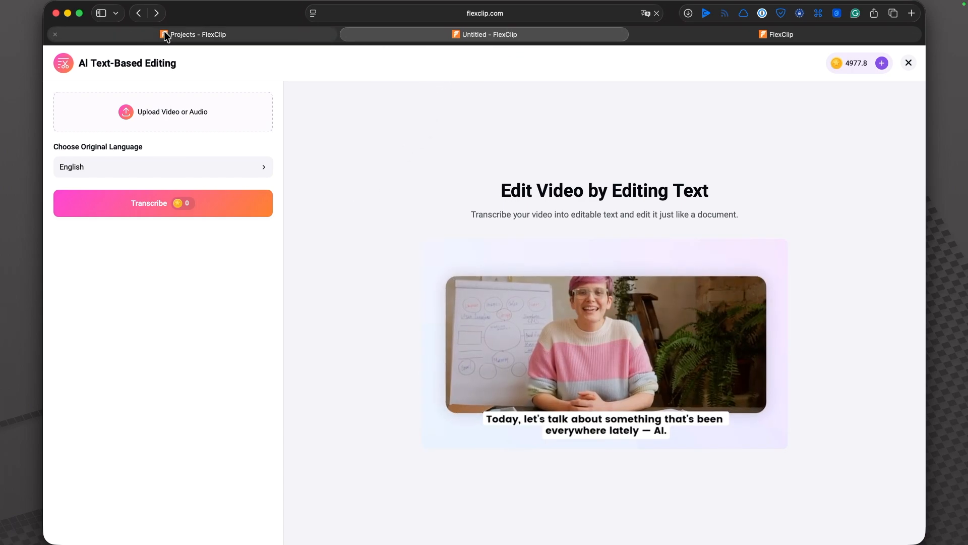
mouse_move(174, 36)
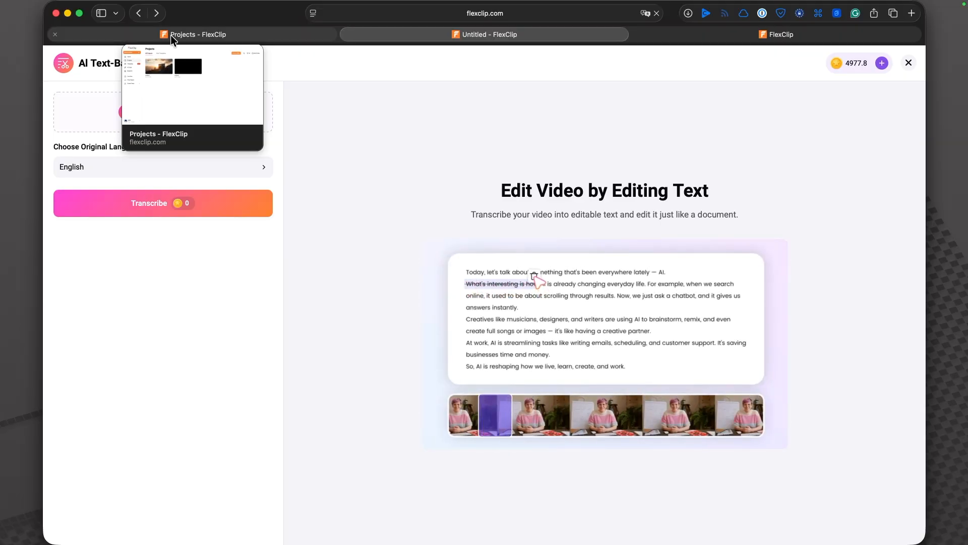
click(138, 13)
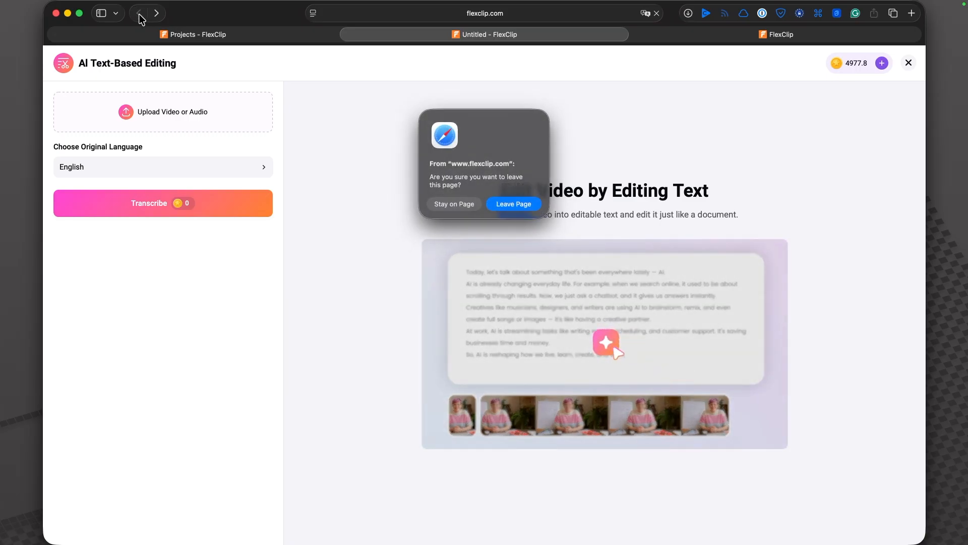
click(514, 204)
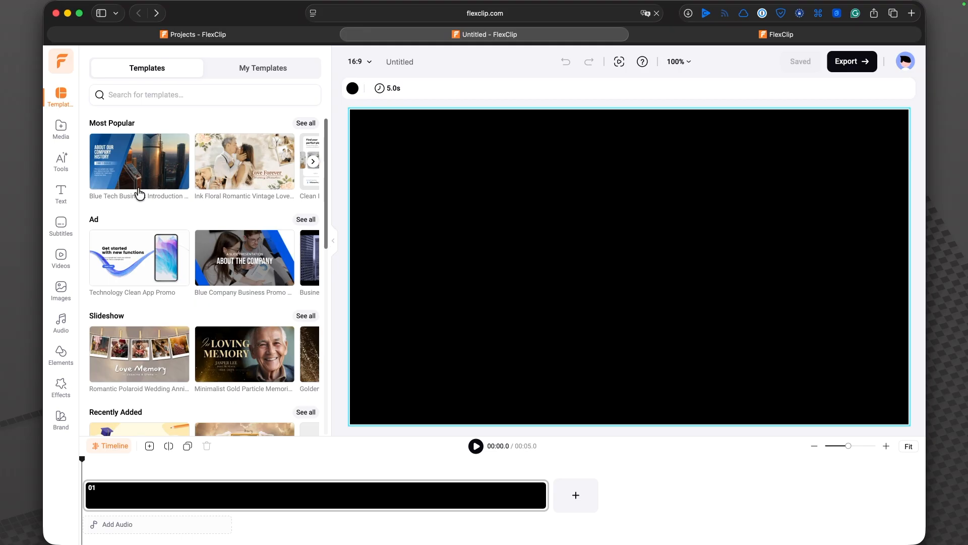
click(61, 128)
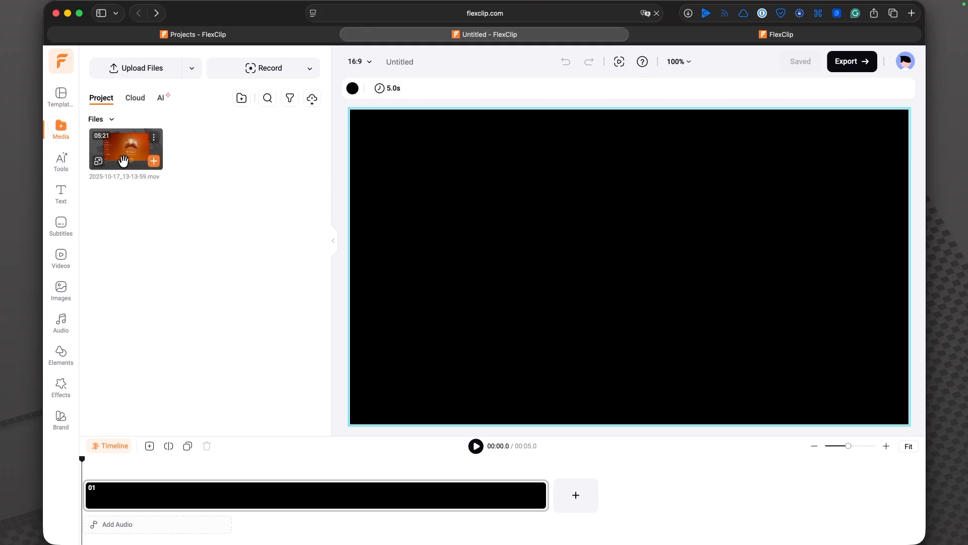
click(154, 141)
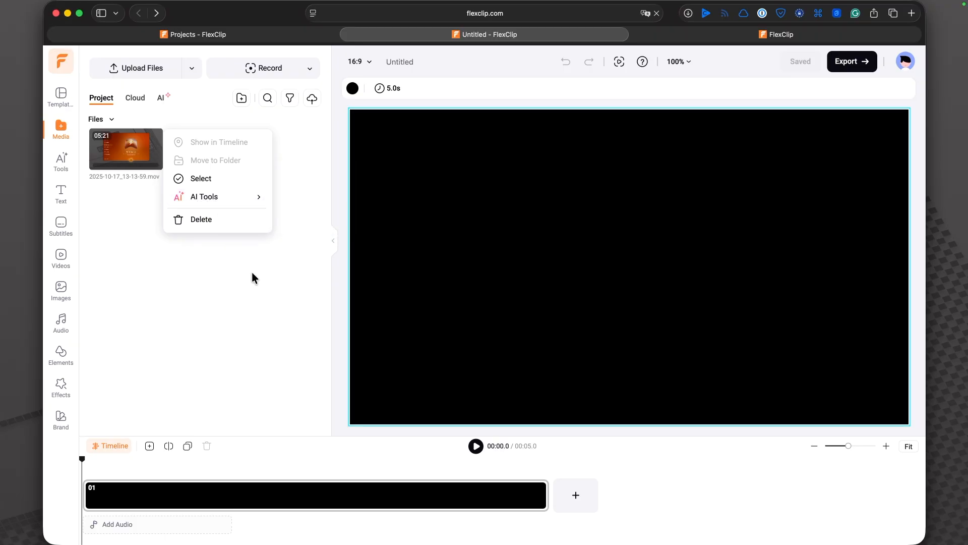
click(160, 98)
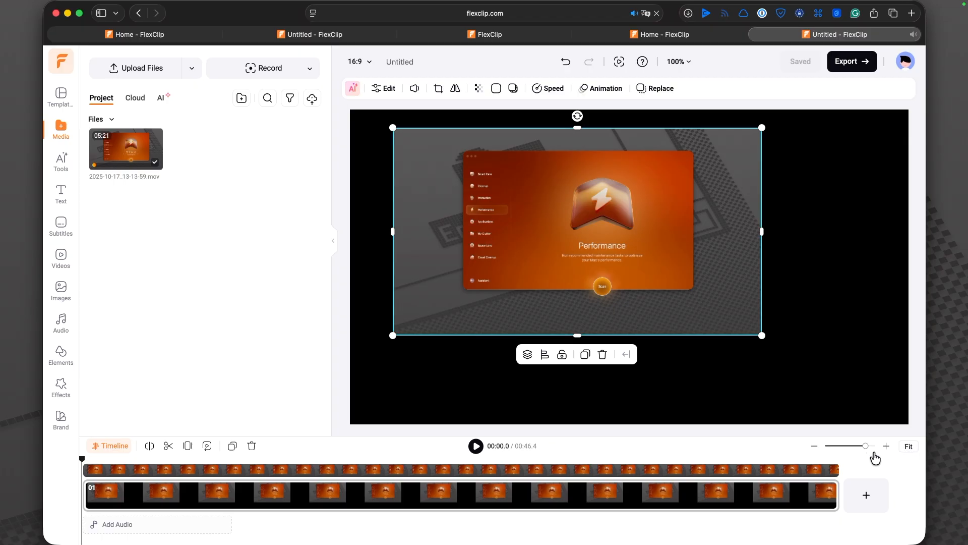
Fit the timeline to its full length and scrub the clip from the start to its end at 46.4 s
drag(864, 446, 837, 453)
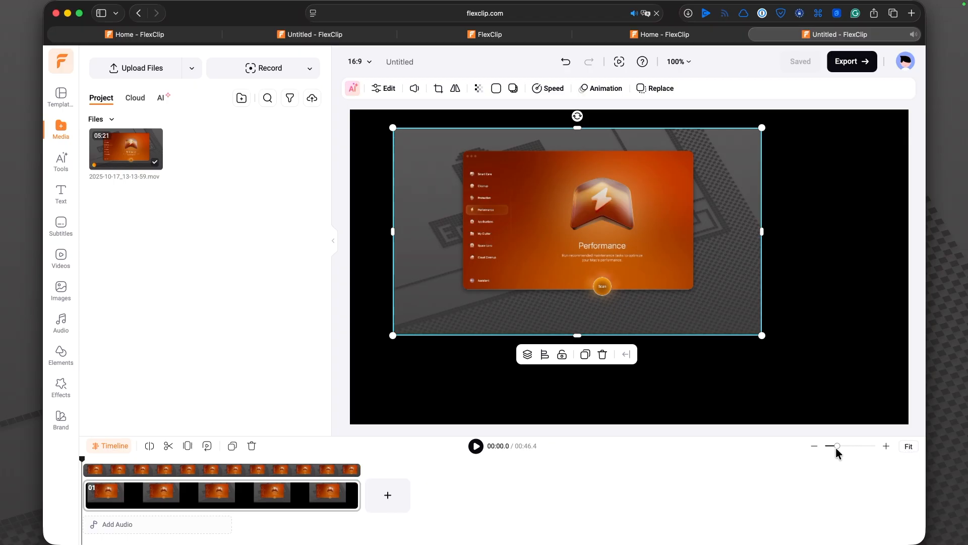
click(907, 446)
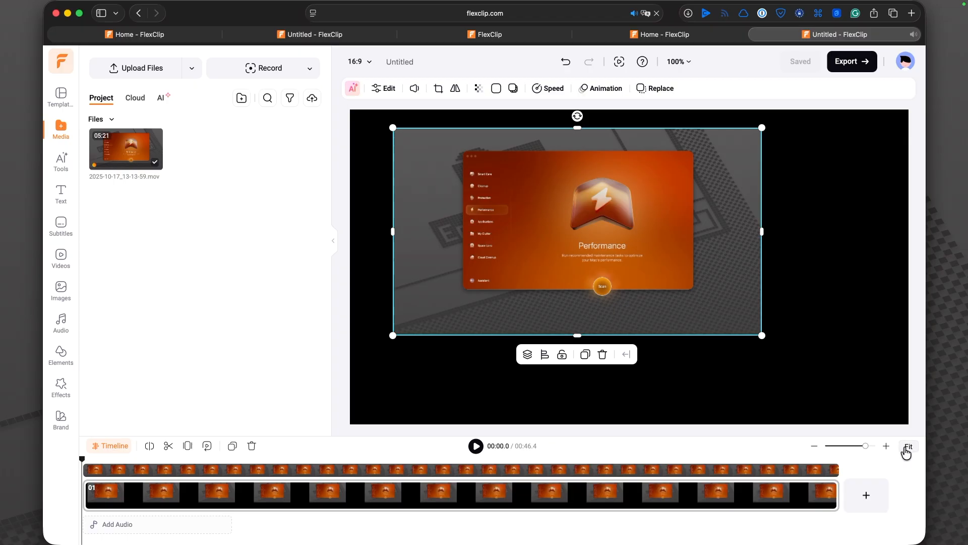
click(795, 462)
drag(795, 462, 840, 462)
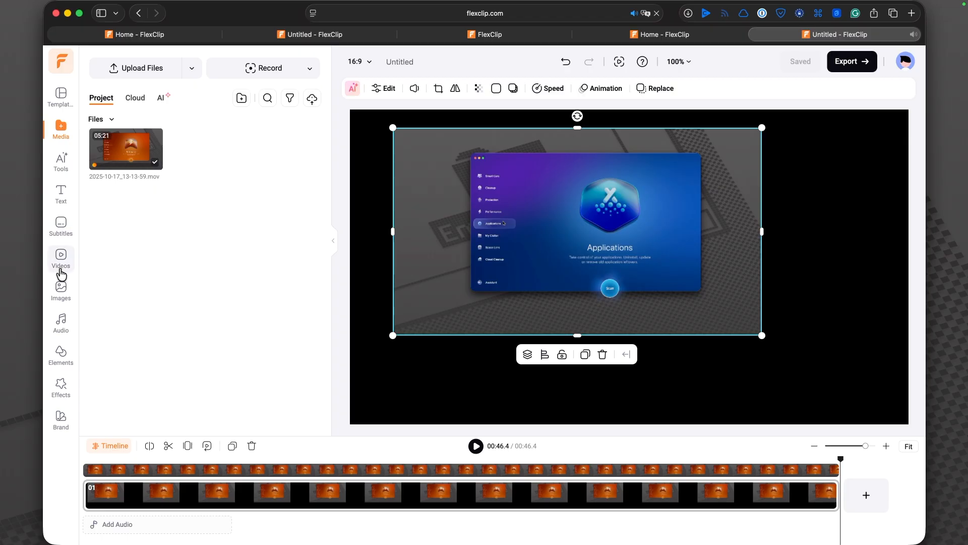
Generate AI auto subtitles for all scenes and audio, with English (Australia) as the original language and the Black Bar style
click(63, 224)
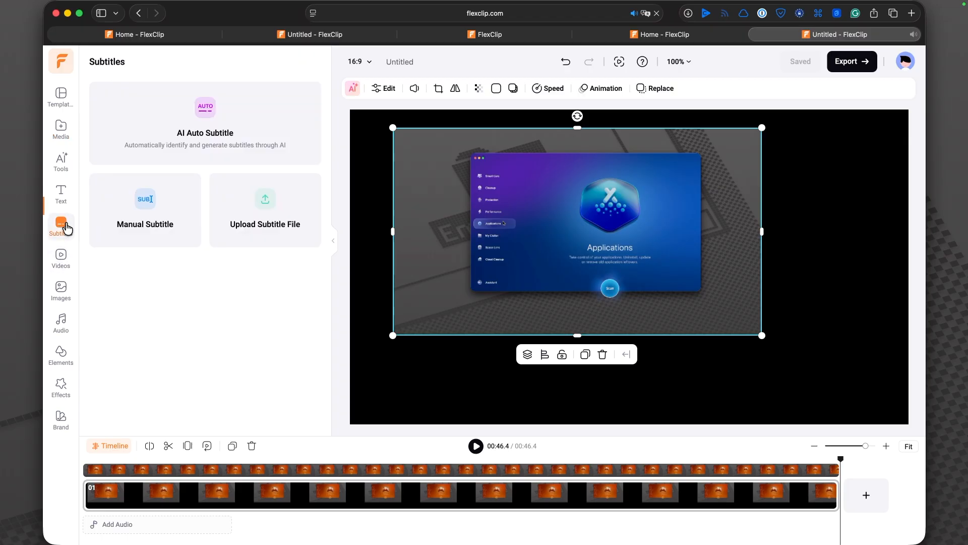
click(181, 131)
click(171, 118)
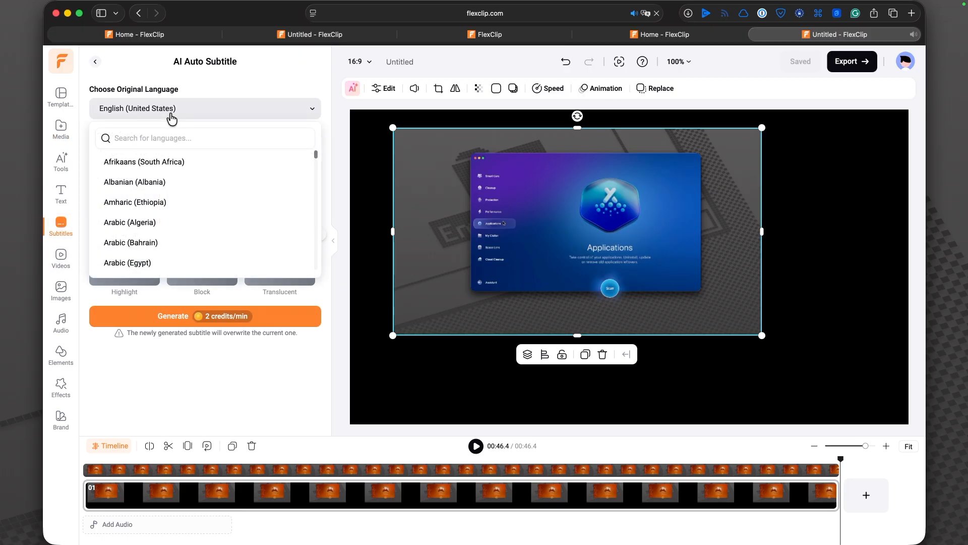
click(156, 135)
text(eng)
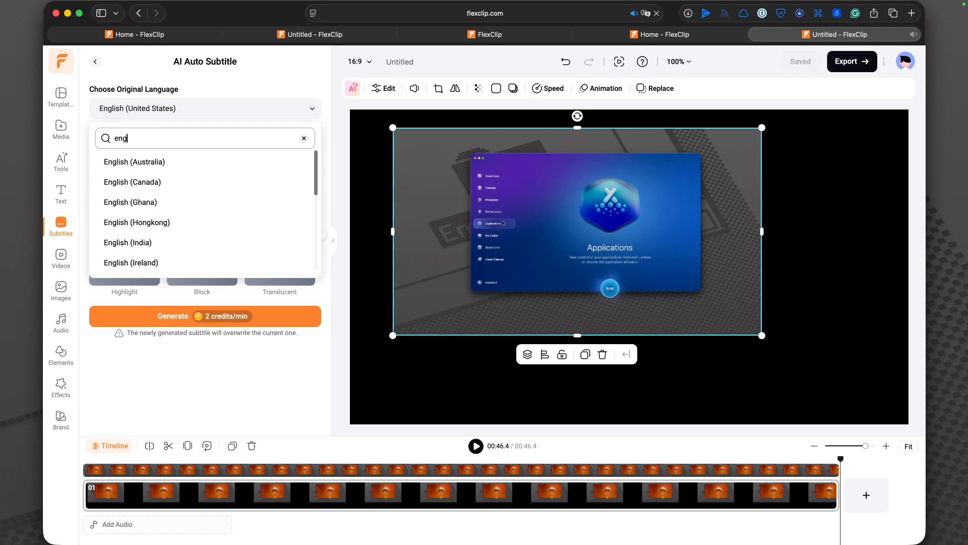
click(166, 173)
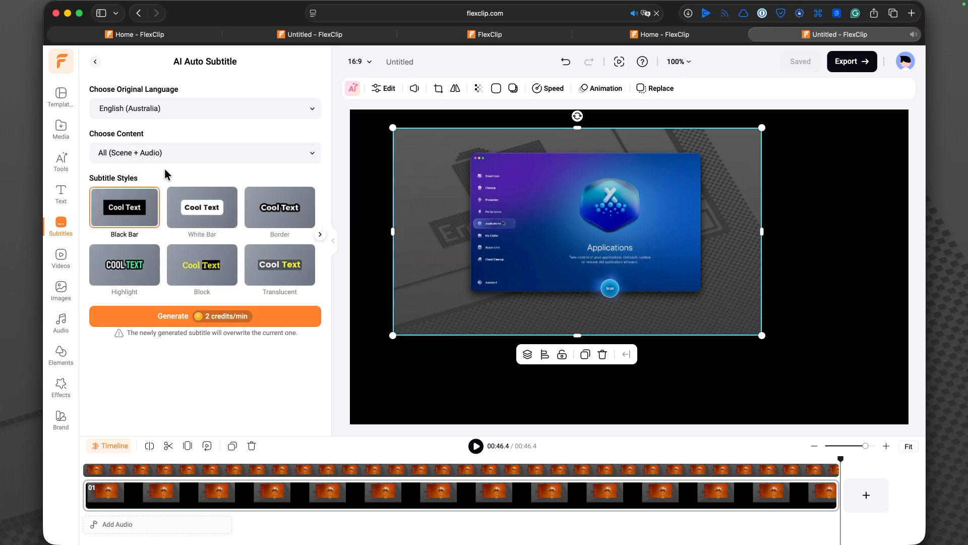
click(175, 317)
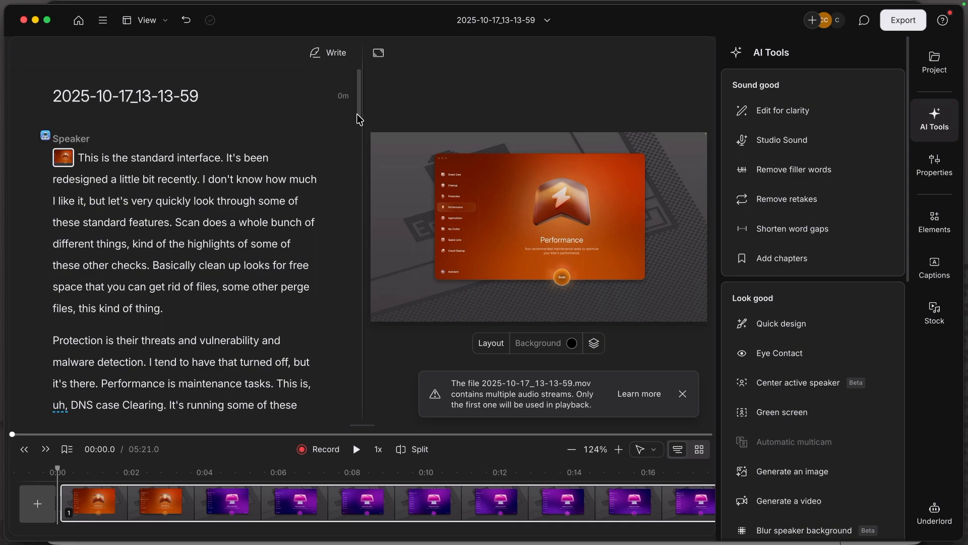
Switch to Descript, skim the whole transcript of 2025-10-17_13-13-59, and play the recording's opening lines up to "these standard features"
drag(360, 120, 373, 424)
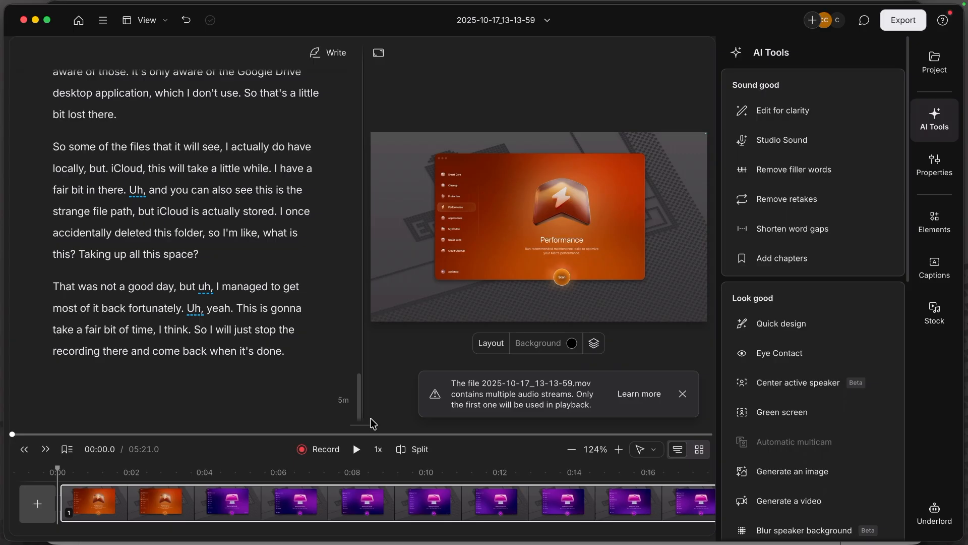
drag(373, 423, 359, 103)
click(155, 202)
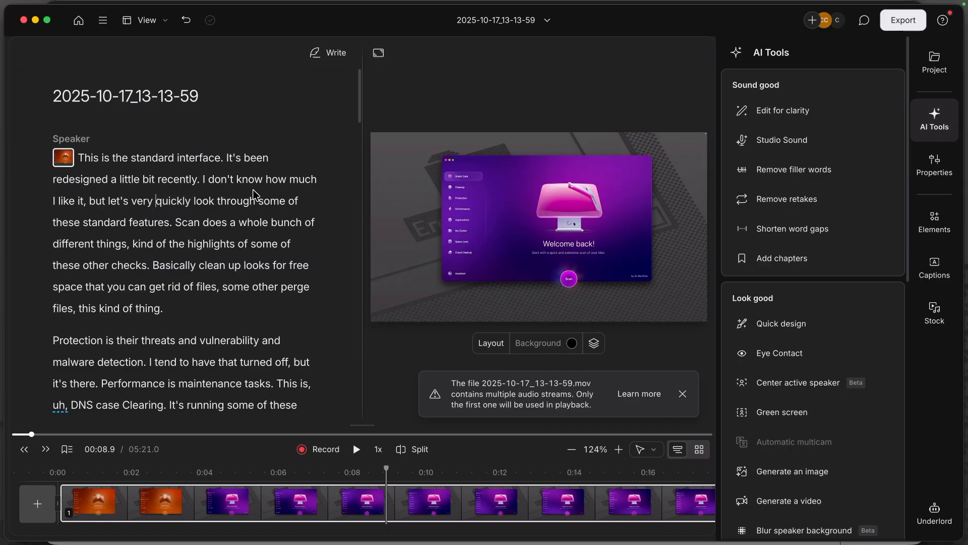
scroll(282, 241, down, 1)
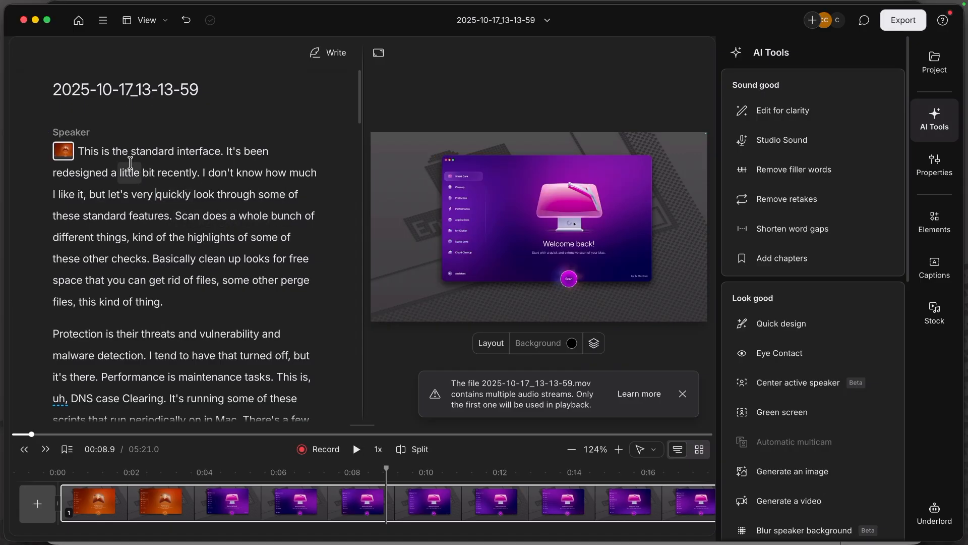
click(78, 151)
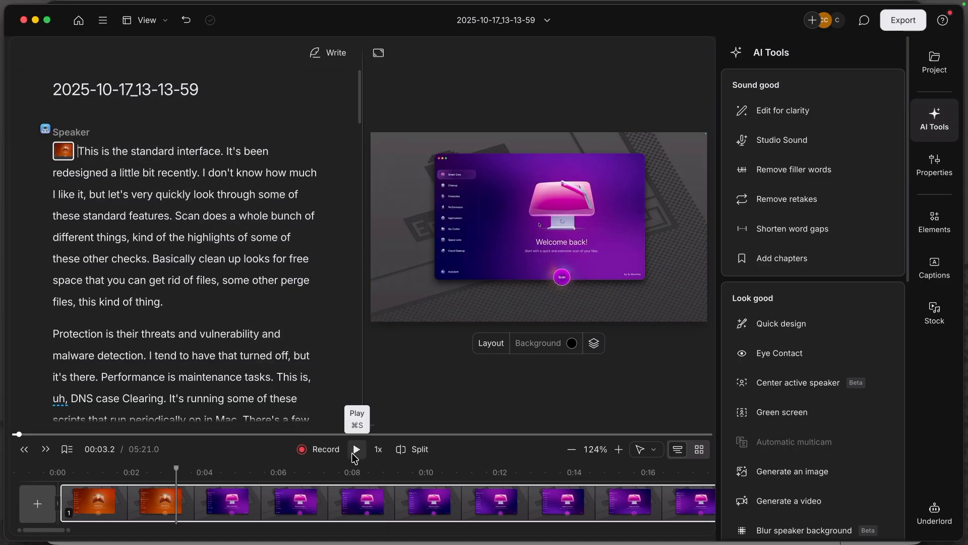
click(356, 451)
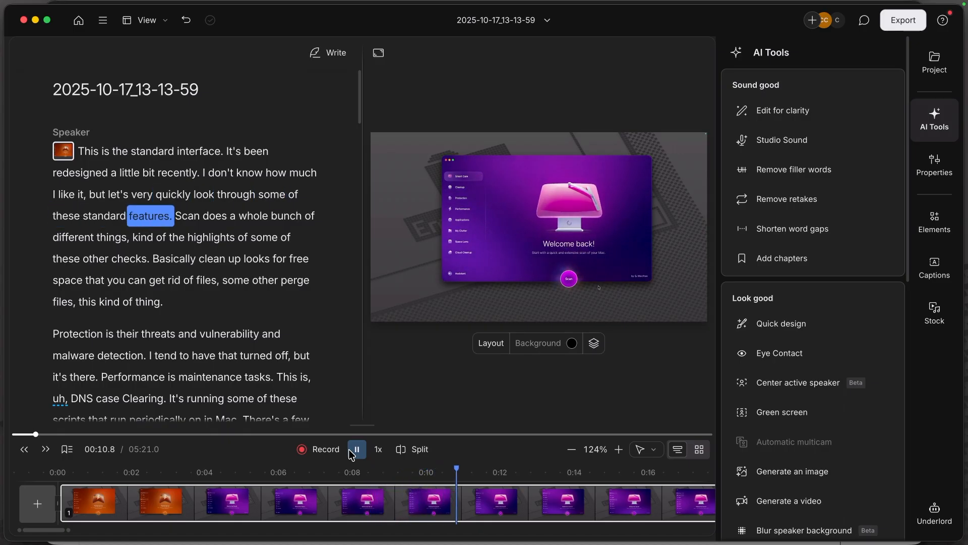
click(350, 449)
Play the passage about DNS clearing in the second paragraph to compare the transcript with the audio
scroll(271, 334, down, 3)
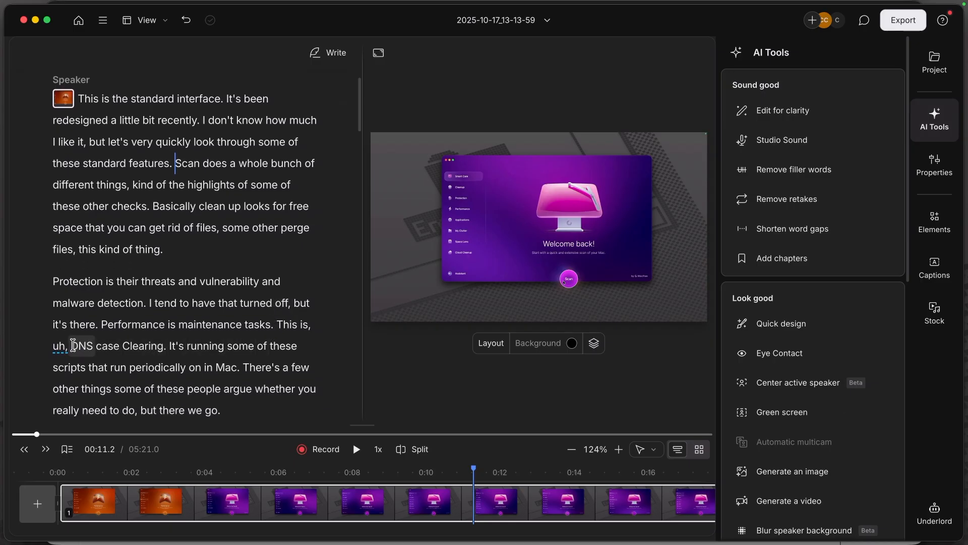
click(73, 346)
key(space)
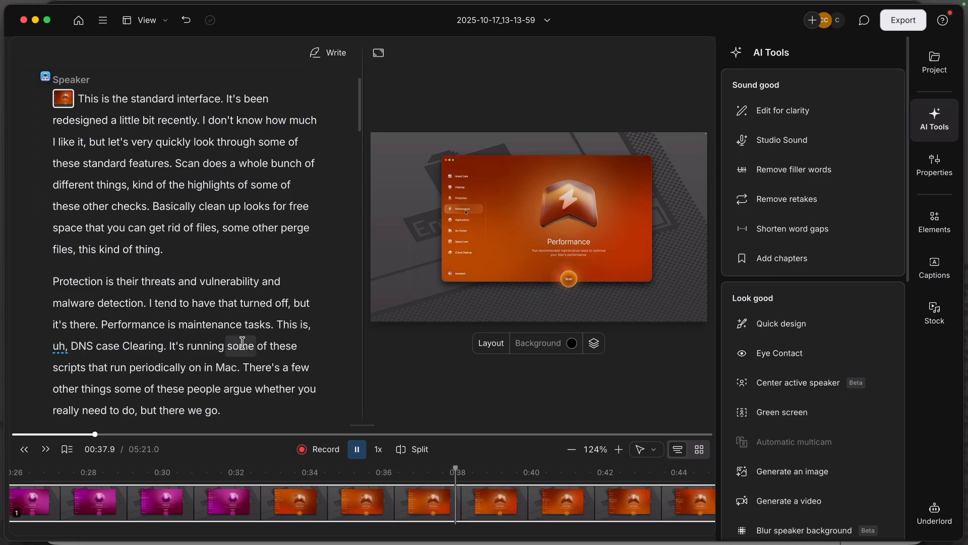
key(space)
Read on through the transcript, play the sentence starting with the filler word "Um" near 3:22, and continue through the following paragraphs
scroll(242, 343, down, 3)
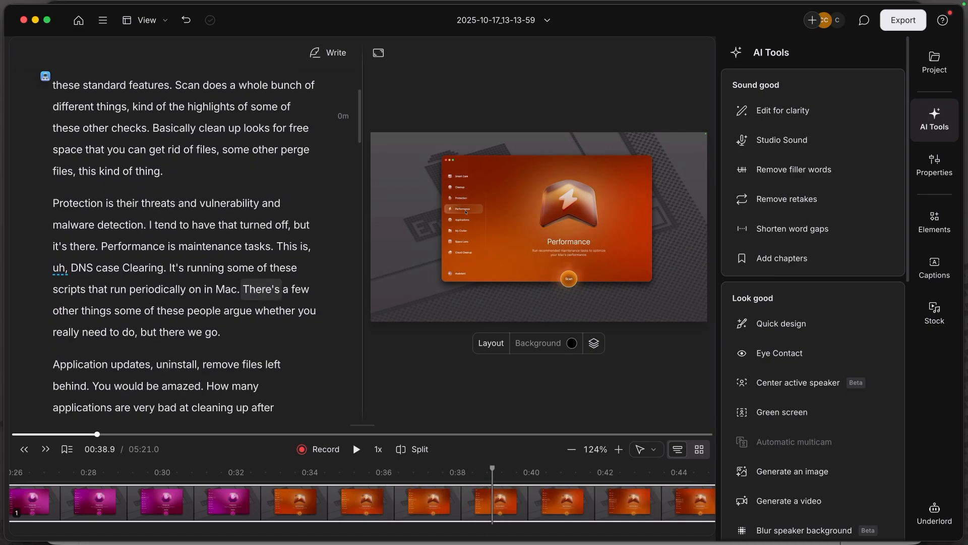
scroll(237, 373, down, 15)
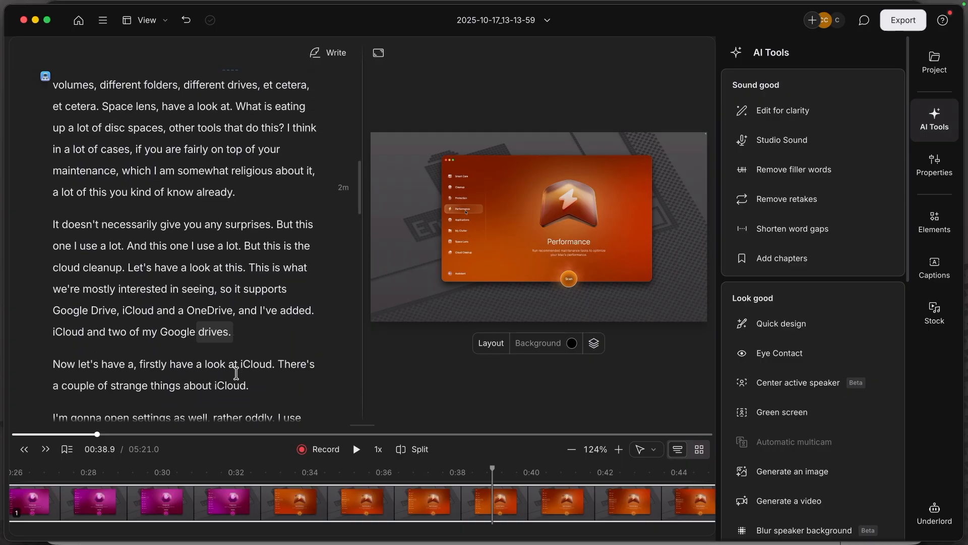
scroll(237, 374, down, 4)
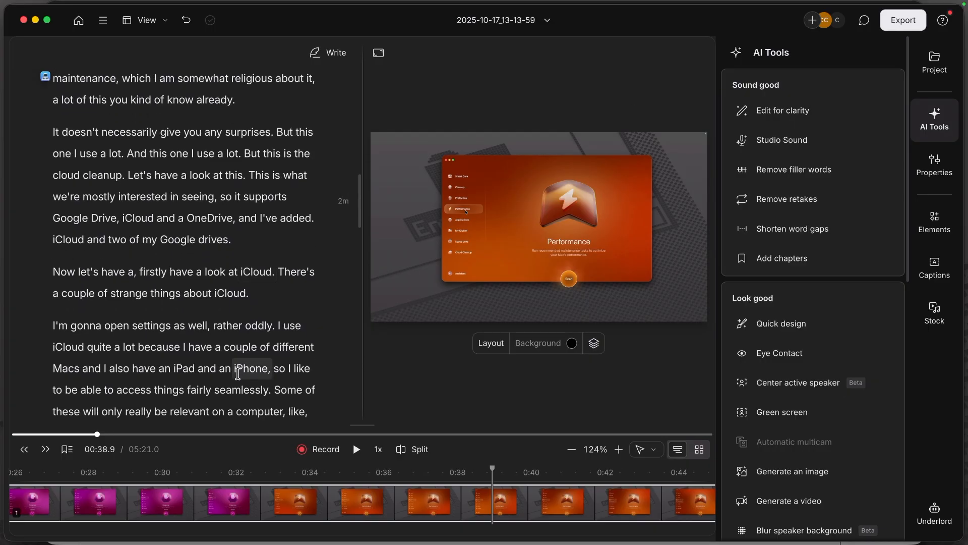
scroll(237, 373, down, 1)
scroll(238, 374, down, 2)
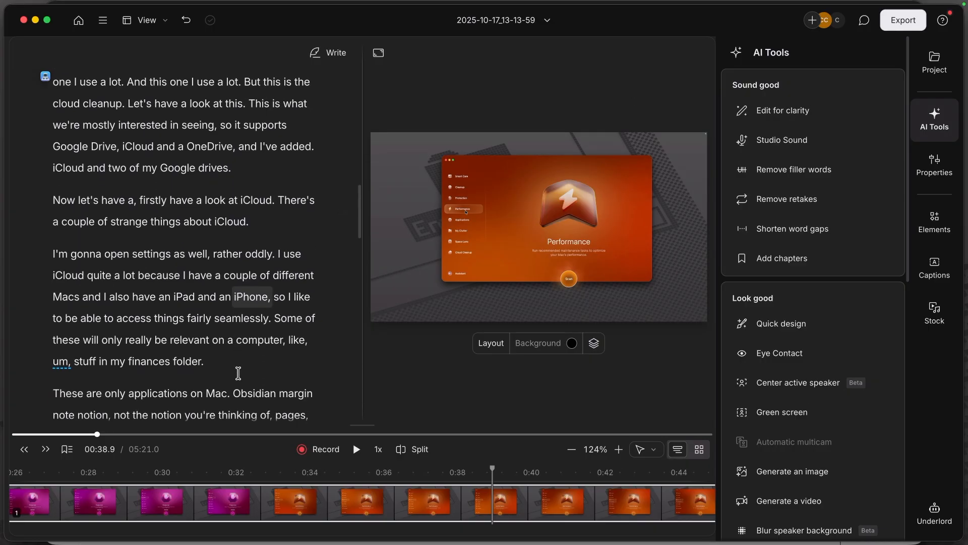
scroll(238, 373, down, 20)
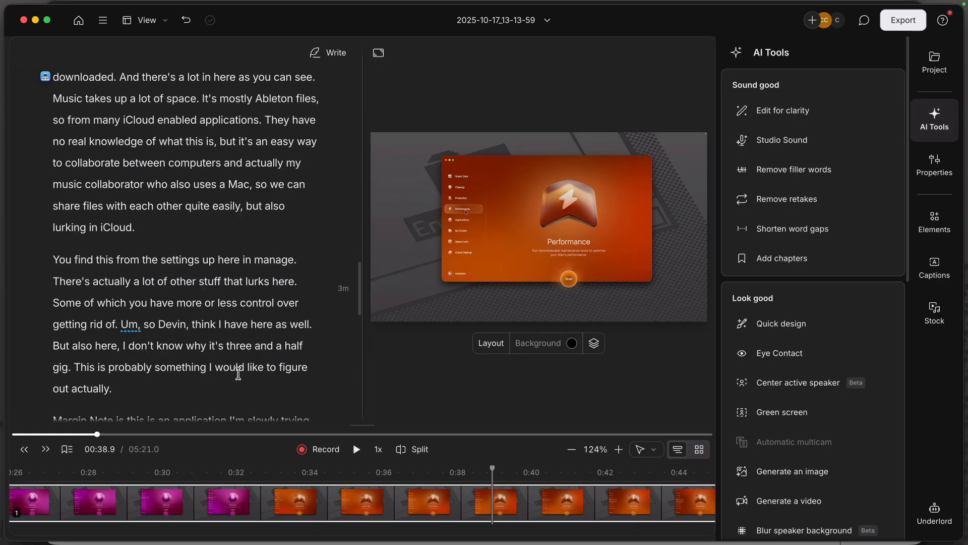
click(125, 323)
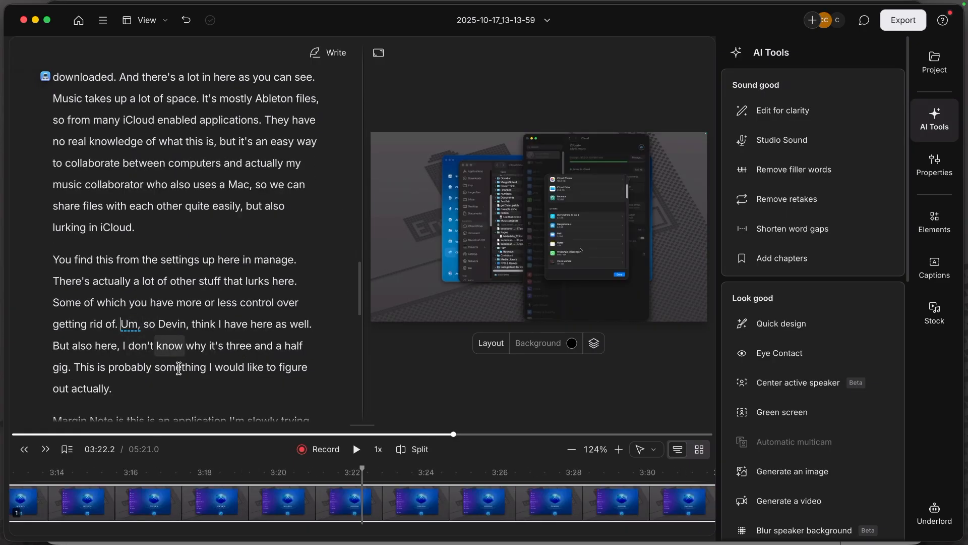
key(space)
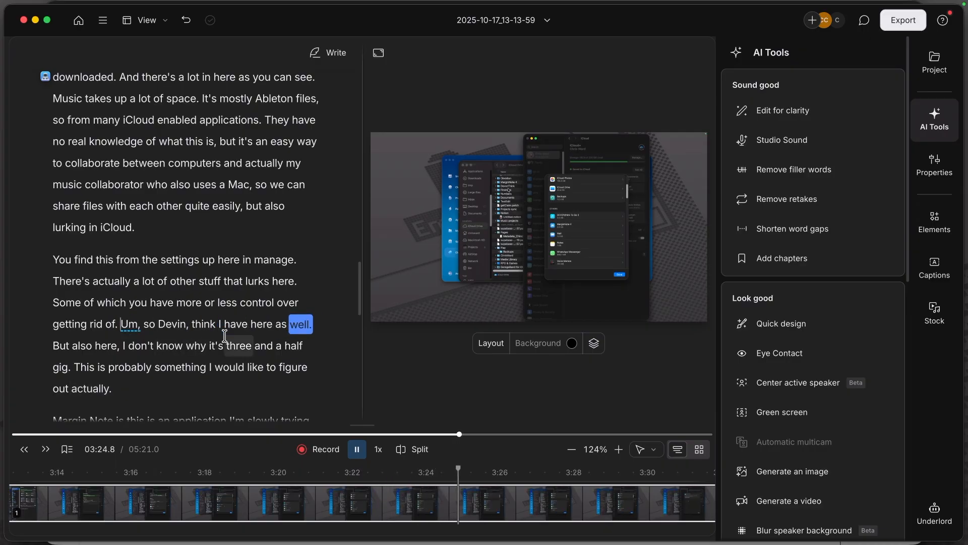
key(space)
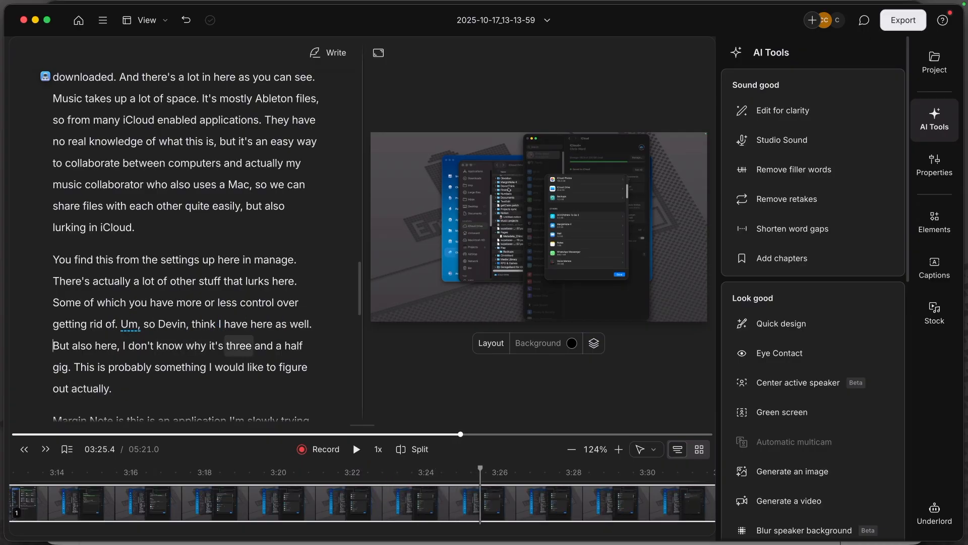
scroll(225, 336, down, 8)
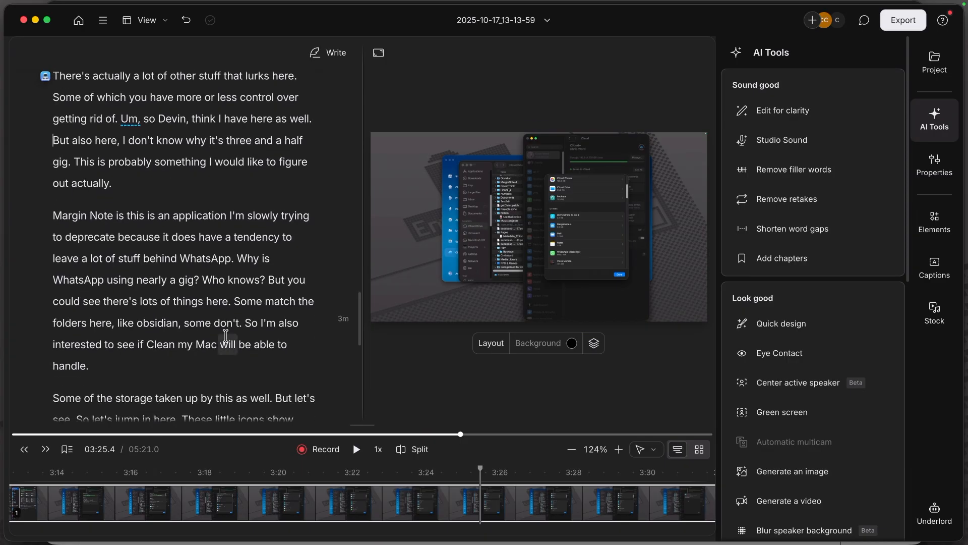
scroll(225, 336, down, 8)
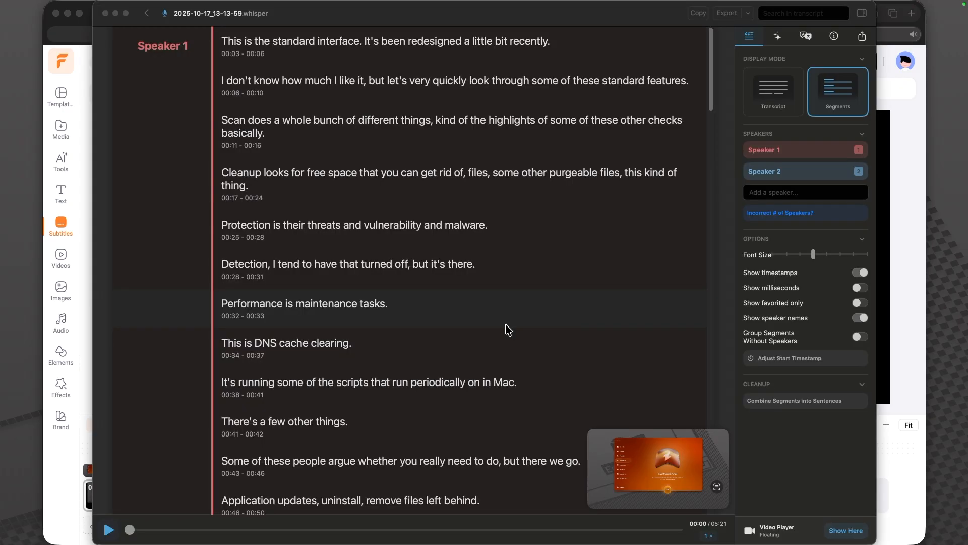
Switch to the MacWhisper transcript of the same recording and play its opening segments up to "Scan does a whole bunch of different things"
click(227, 42)
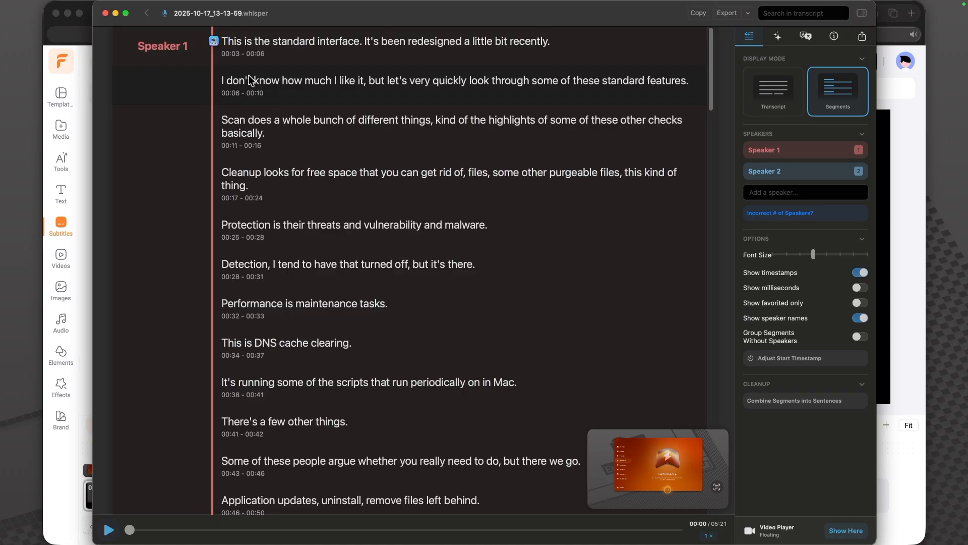
click(108, 530)
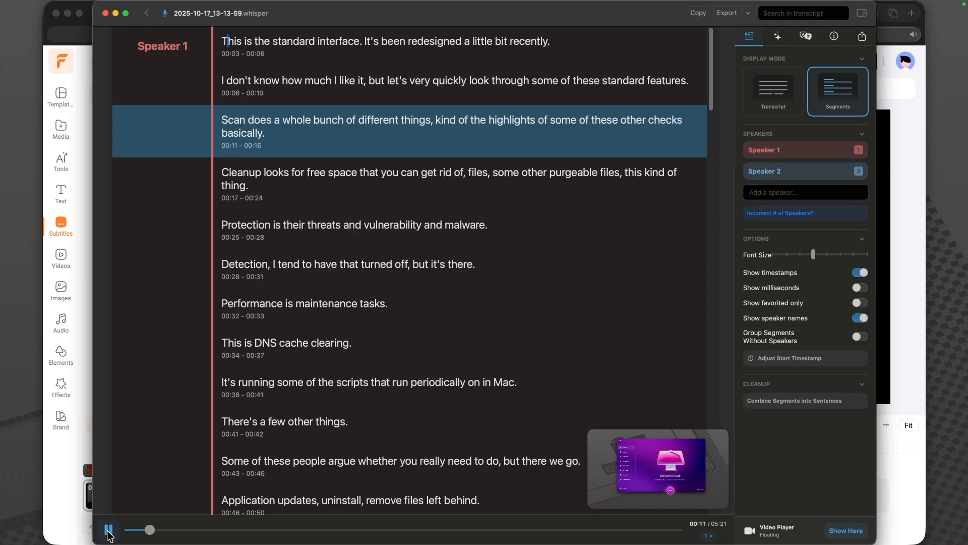
click(109, 534)
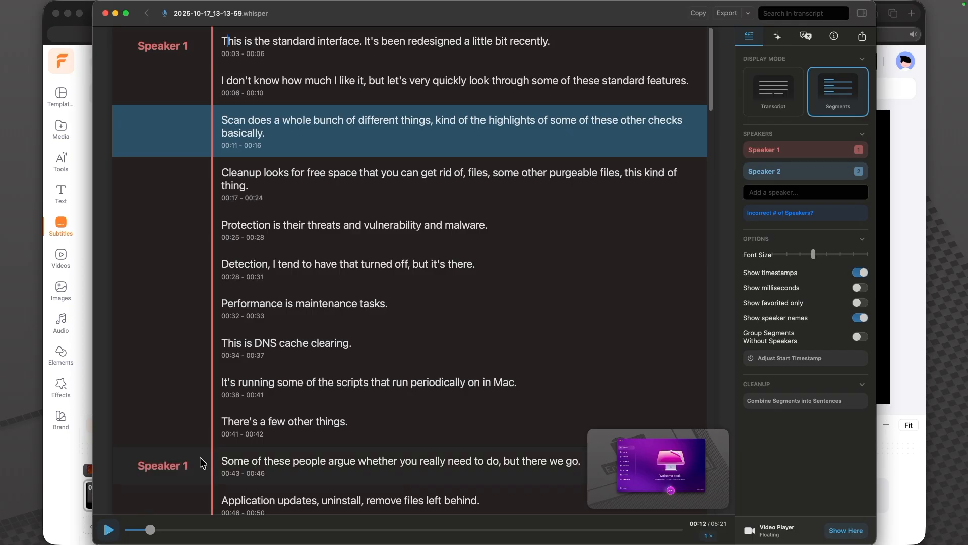
Examine the DNS cache clearing segment and read through the following segments, checking the wording and speaker labels past the 2:40 mark
click(276, 345)
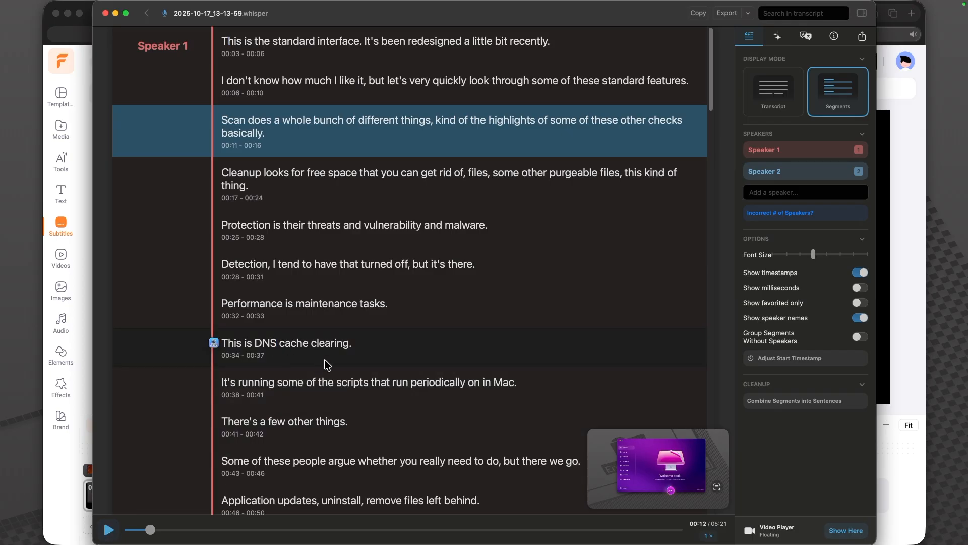
scroll(334, 370, down, 2)
scroll(334, 370, down, 5)
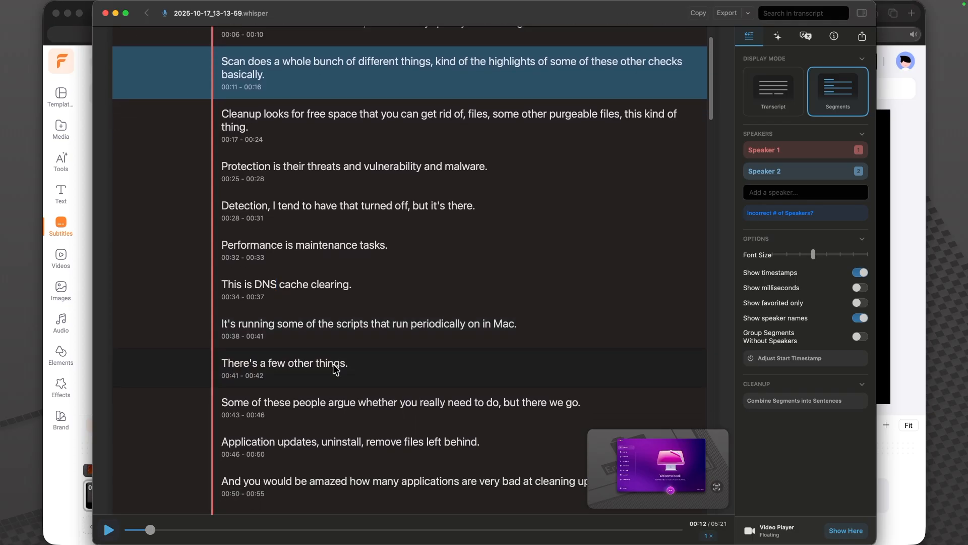
scroll(335, 369, down, 3)
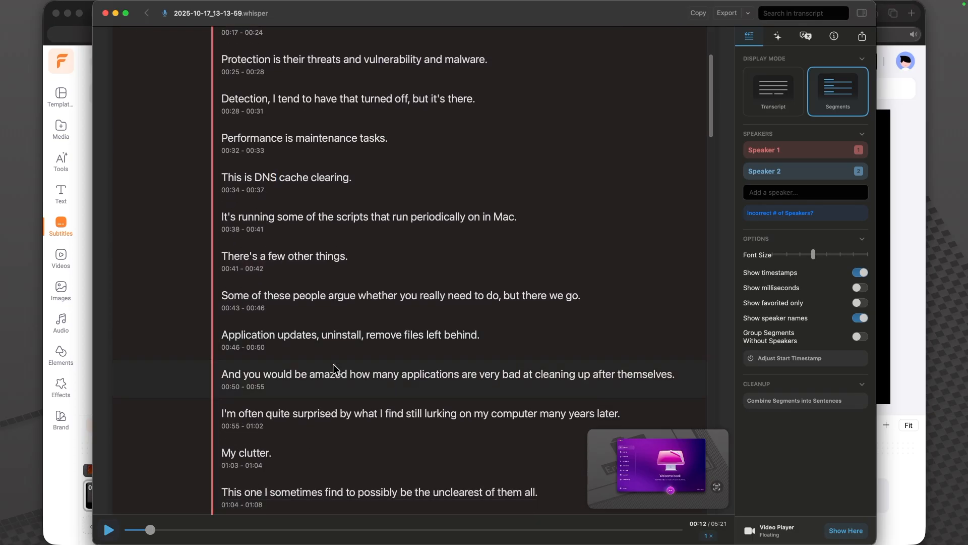
scroll(335, 370, down, 20)
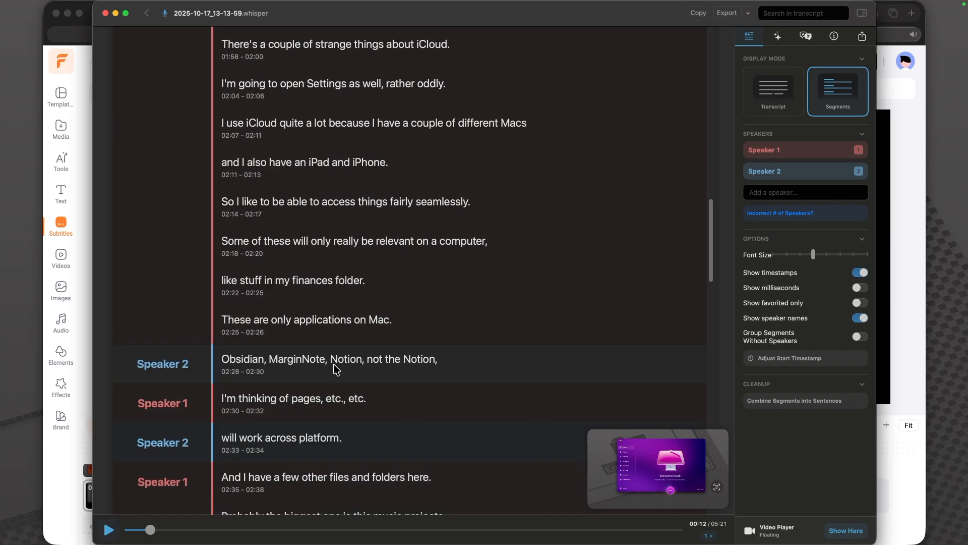
scroll(334, 370, down, 12)
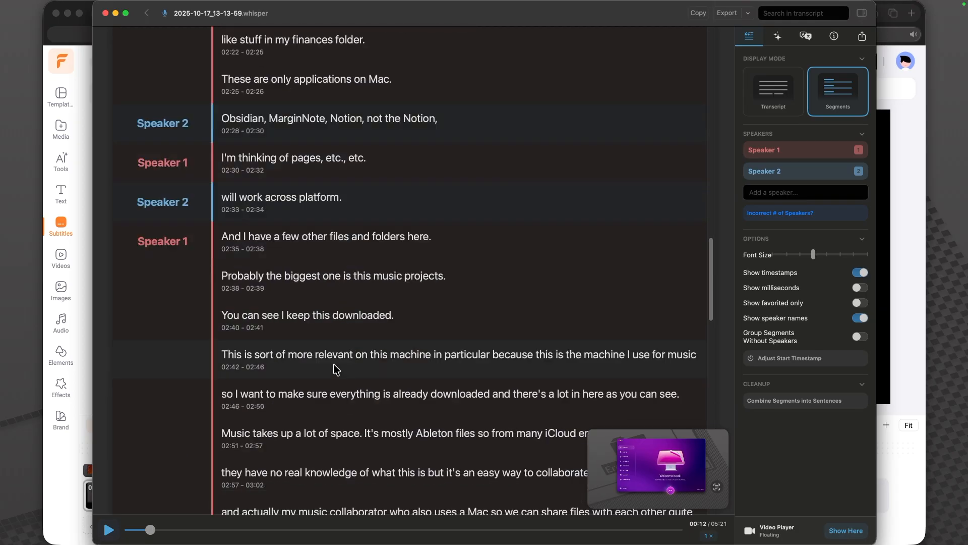
Read on through the MacWhisper segments past 3:08 and examine the wording of the DEVONthink line at 03:19
scroll(335, 370, down, 10)
click(446, 351)
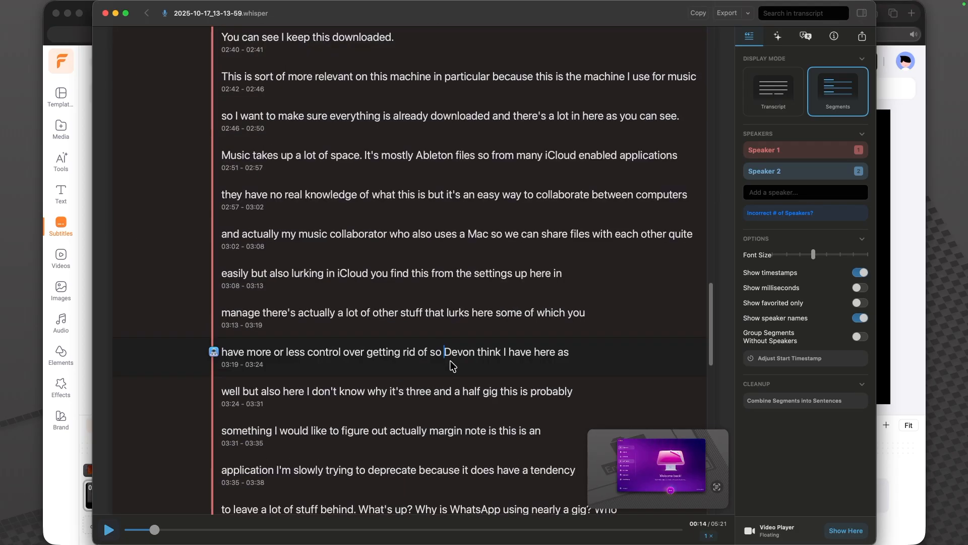
double_click(297, 353)
click(338, 353)
click(185, 355)
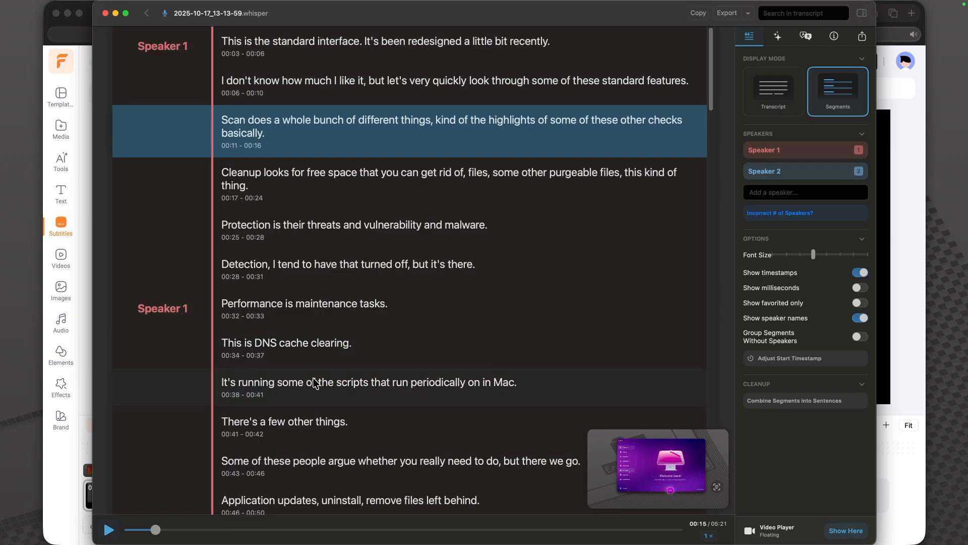
Switch to the FlexClip project, read through its subtitle list, and play the video from the "This is DNS cache clearing" subtitle
key(super+Tab)
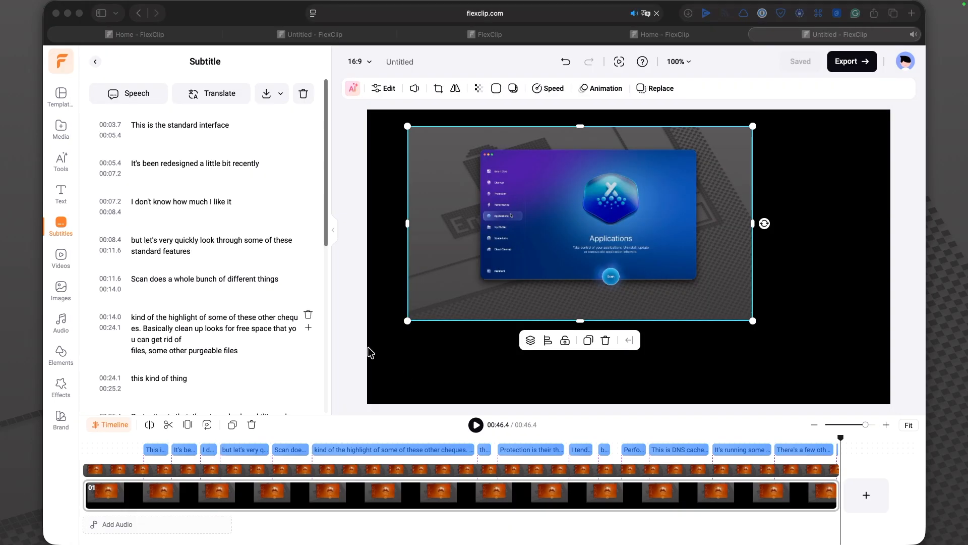
scroll(226, 340, down, 3)
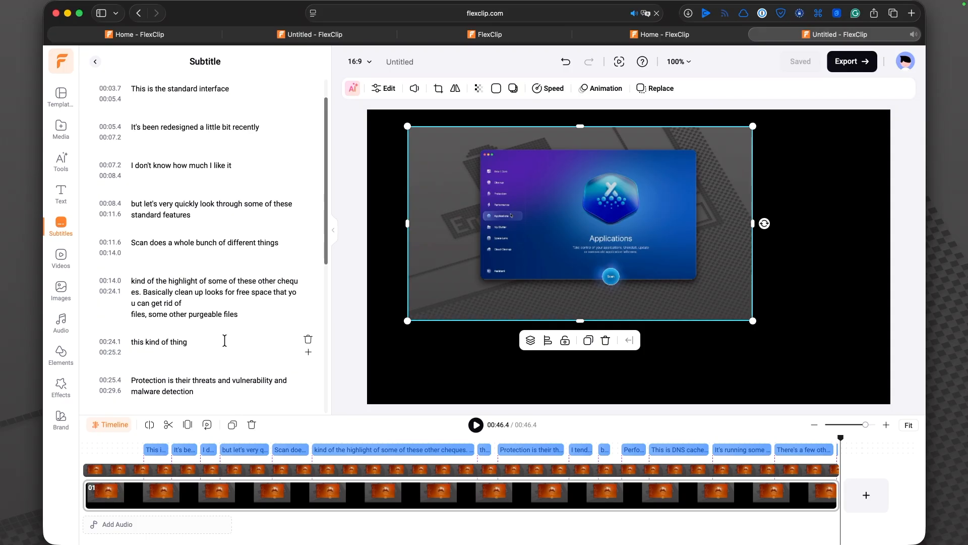
scroll(226, 340, down, 4)
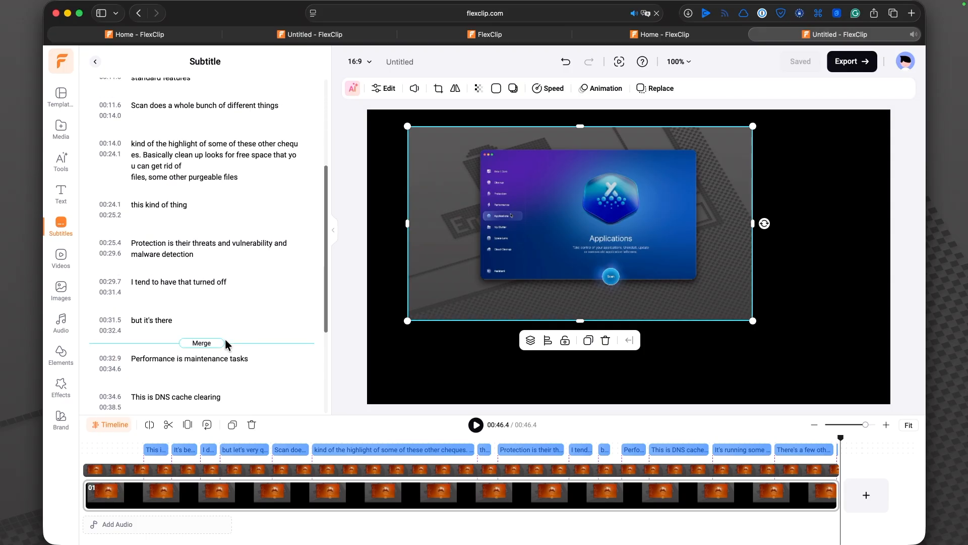
click(172, 378)
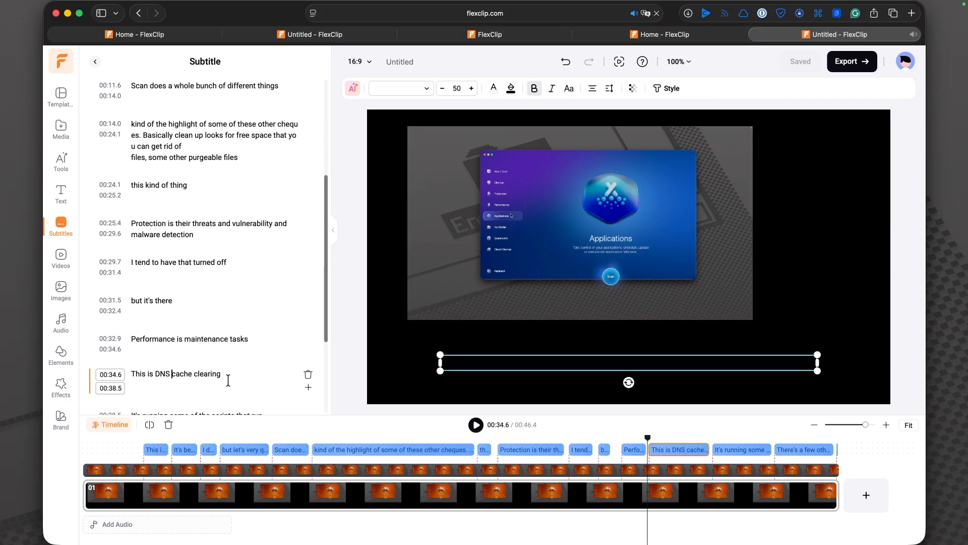
scroll(228, 380, down, 5)
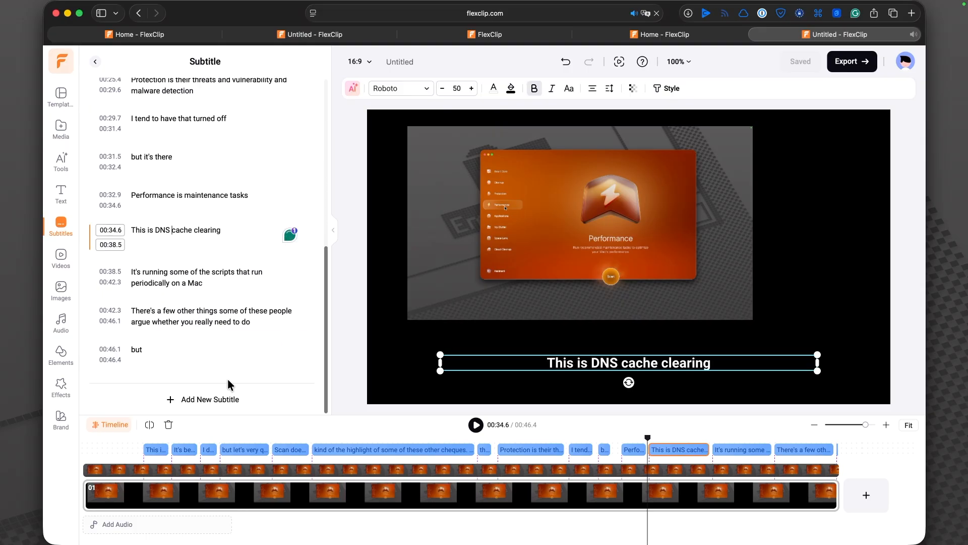
scroll(228, 379, up, 1)
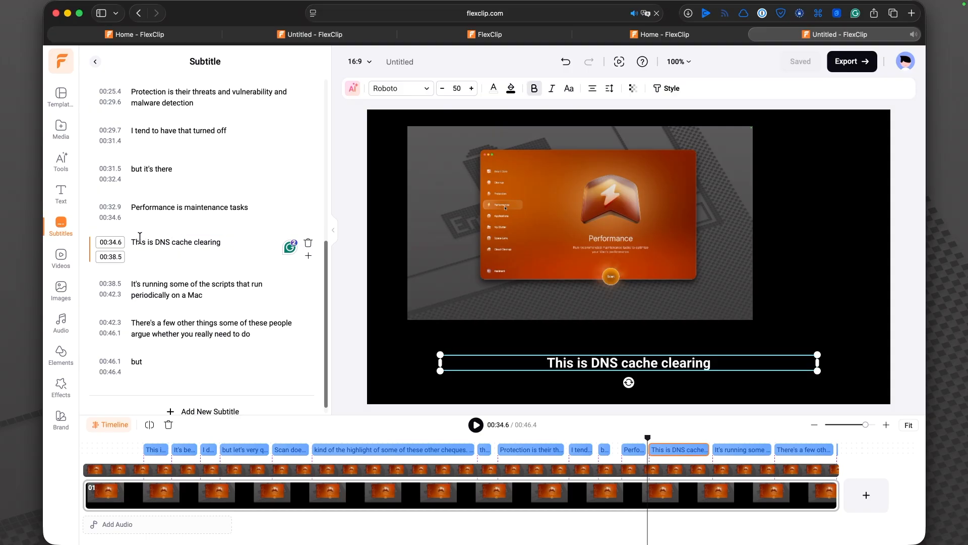
click(476, 425)
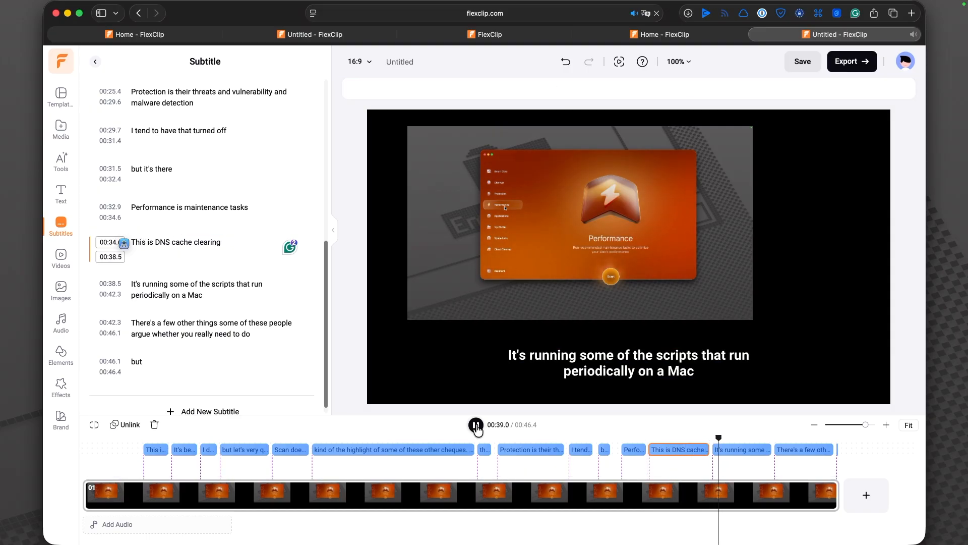
click(477, 427)
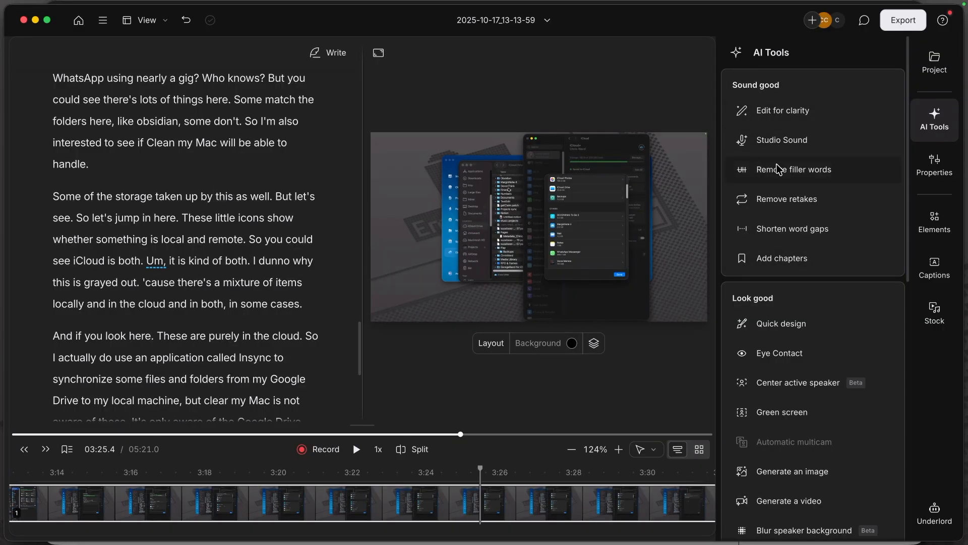
Switch to the recording's project in Descript and look through its AI tools from Sound good to Publish
scroll(790, 317, down, 1)
scroll(790, 318, down, 5)
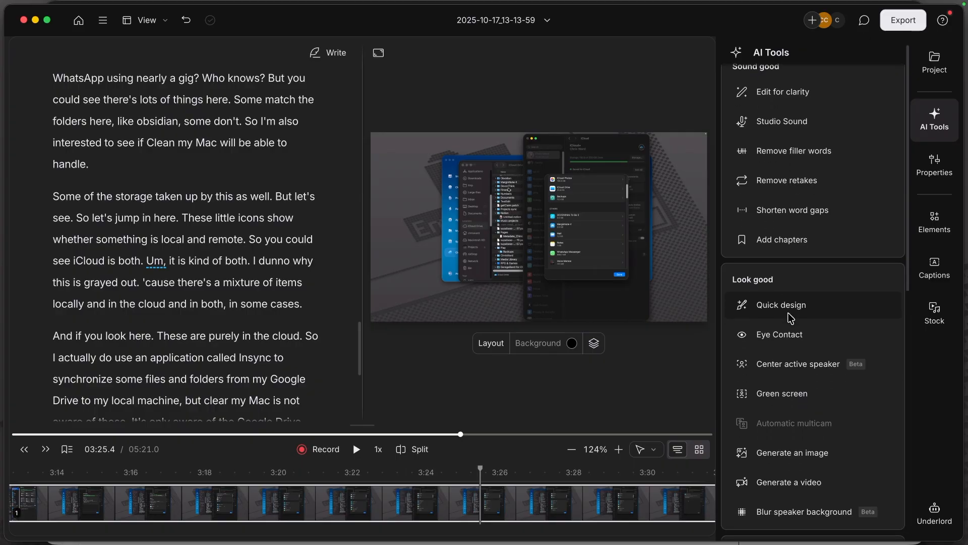
scroll(790, 318, down, 10)
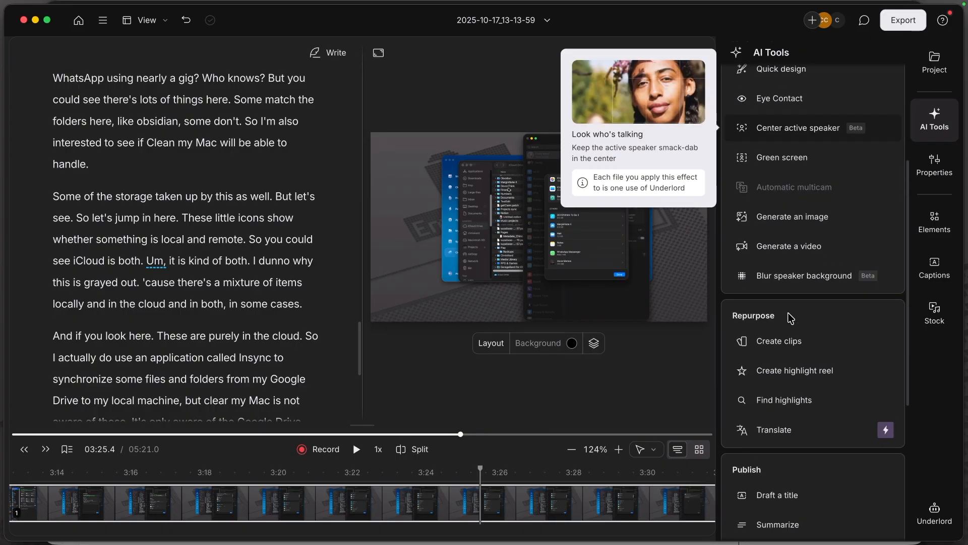
scroll(791, 318, down, 7)
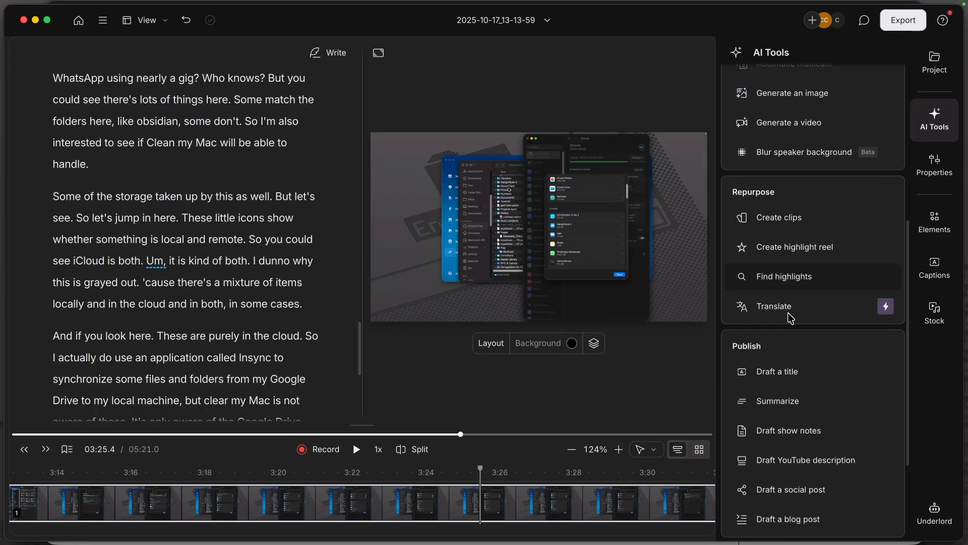
scroll(791, 317, up, 20)
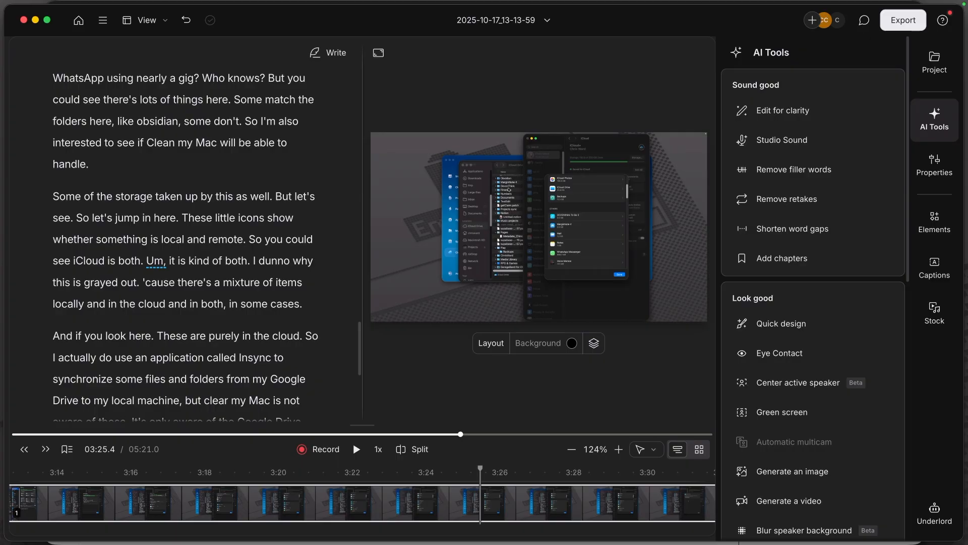
Return to the FlexClip project and delete the "This is DNS cache clearing" subtitle
key(super+Tab)
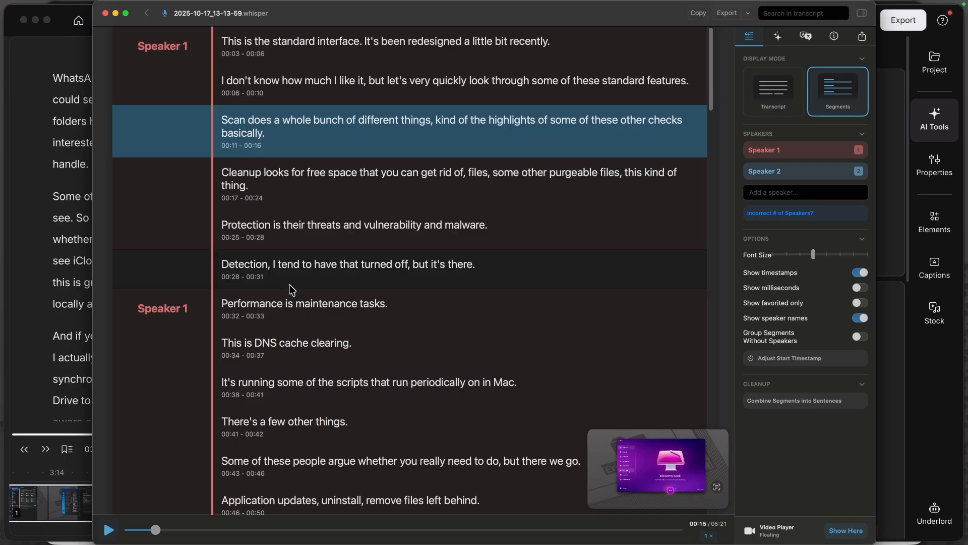
key(super+Tab)
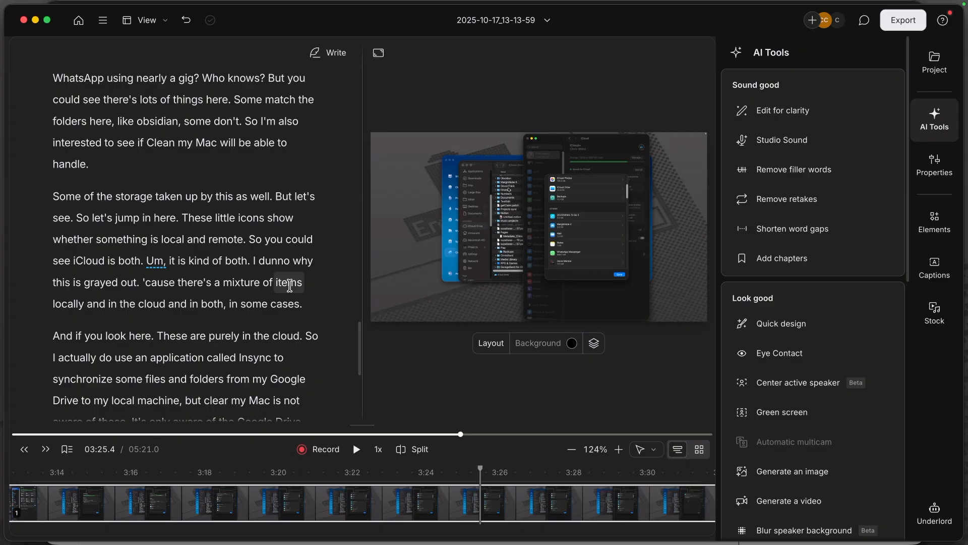
key(super+Tab)
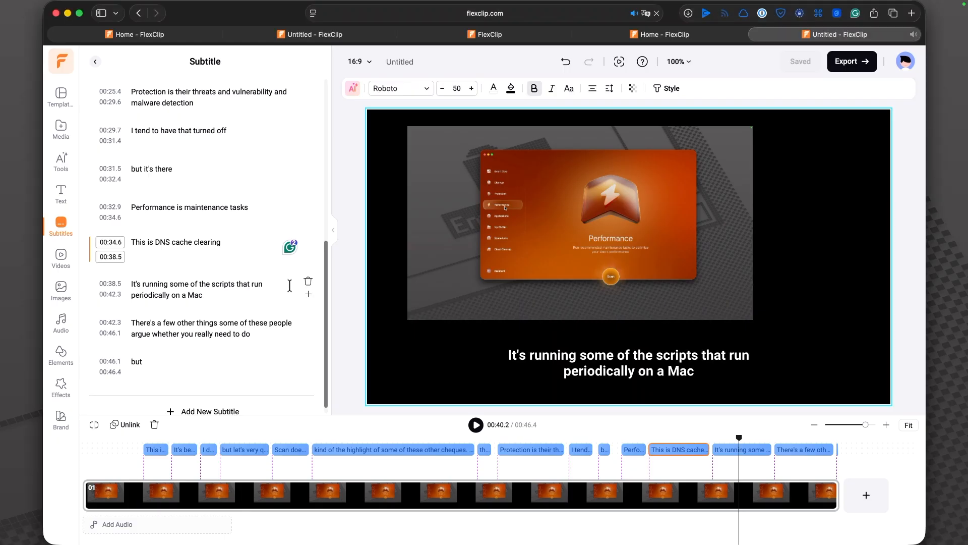
click(190, 179)
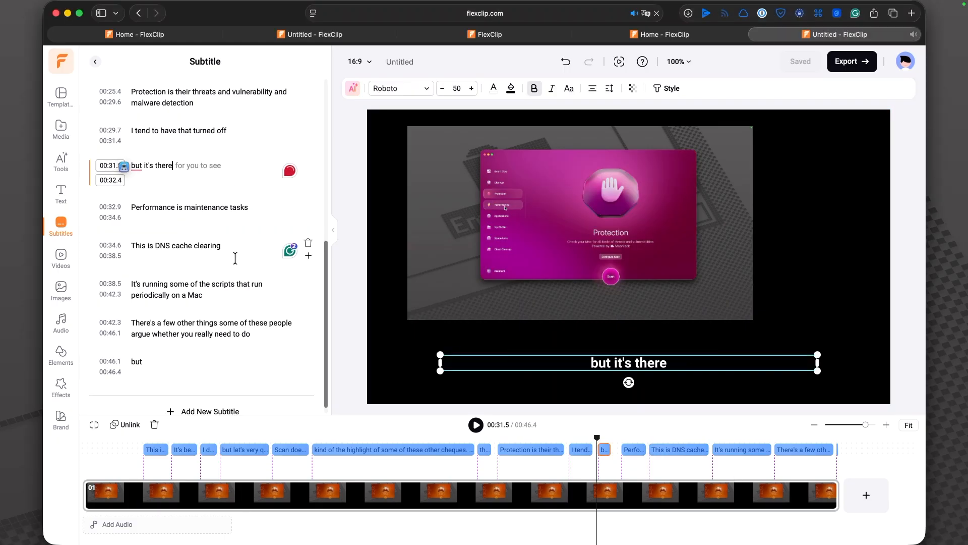
click(308, 243)
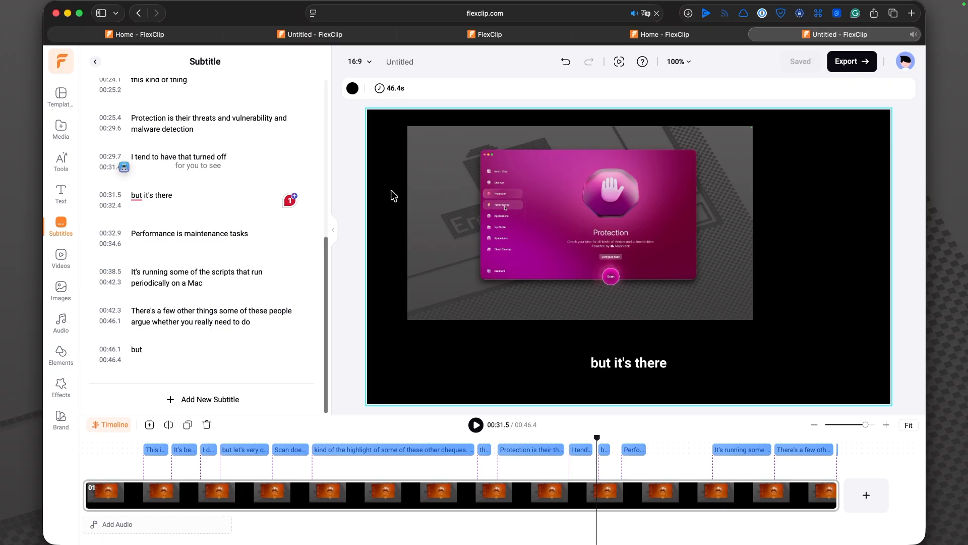
scroll(282, 277, up, 6)
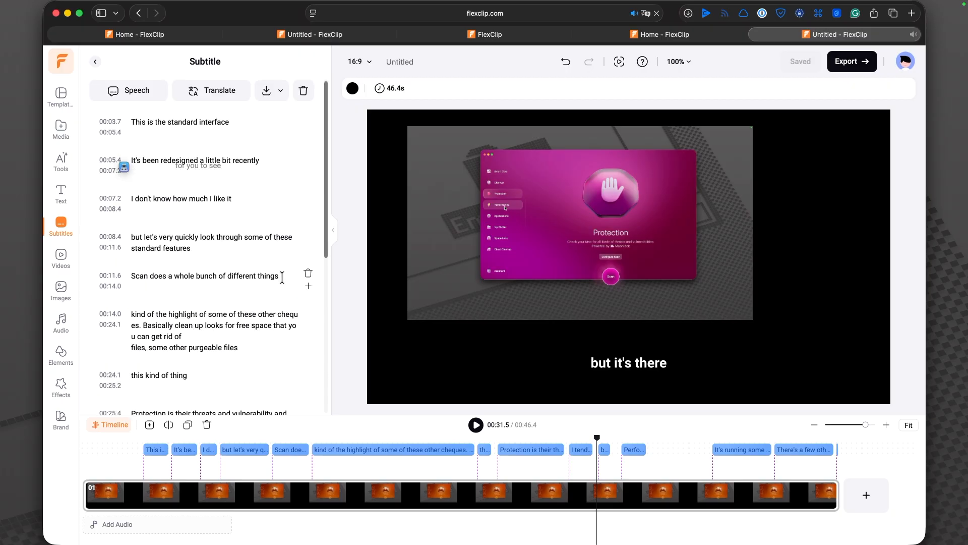
Open the Record Screen tool from the FlexClip home page
click(151, 34)
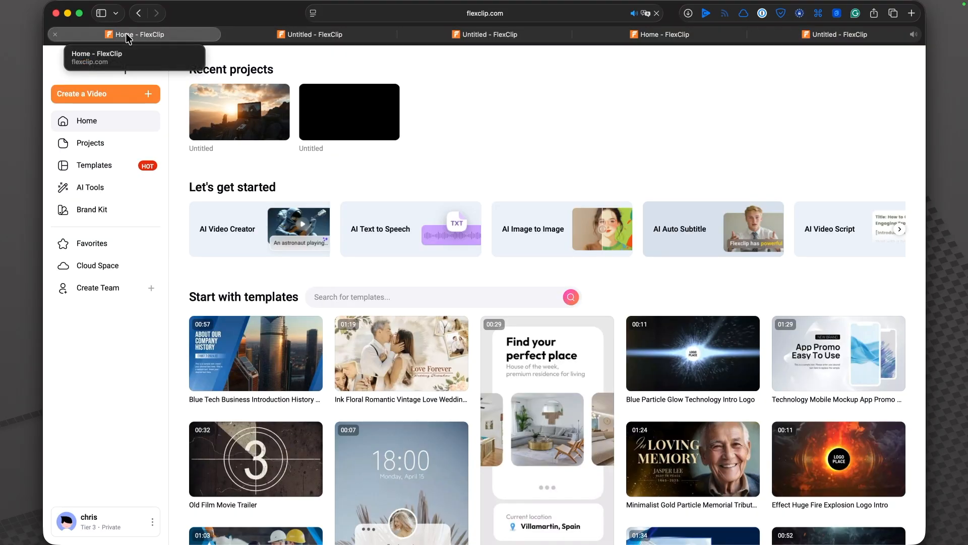
click(900, 231)
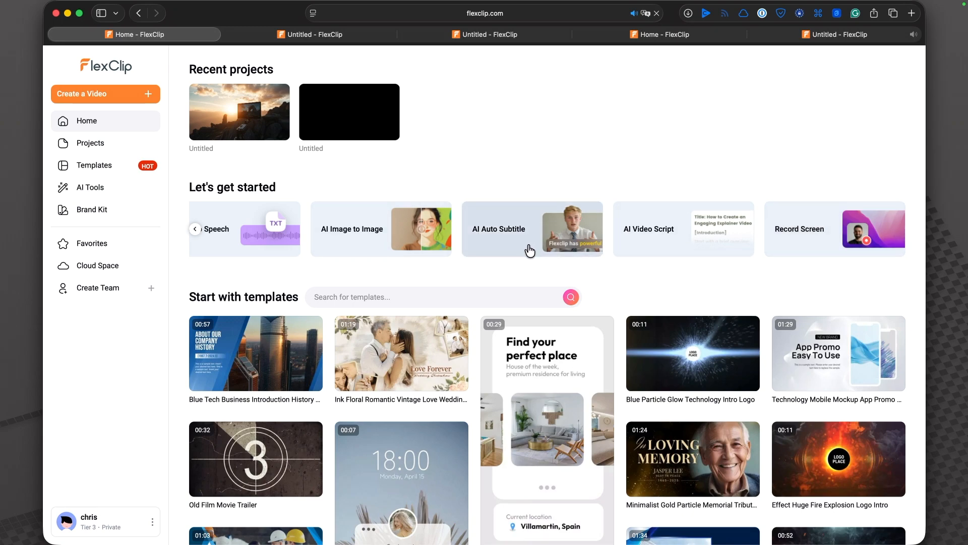
click(814, 234)
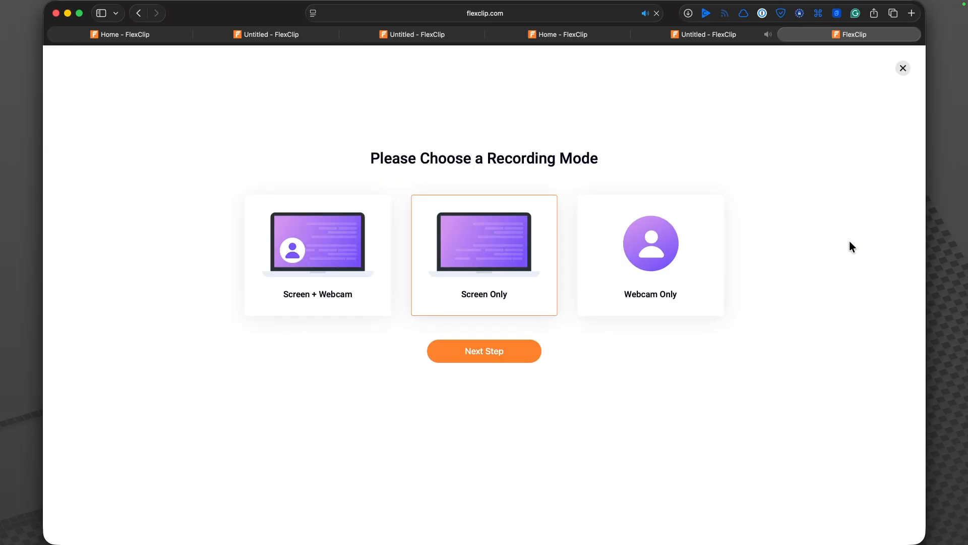
Set up a Screen + Webcam recording, trying the System audio option and showing the additional settings, and start recording
click(478, 280)
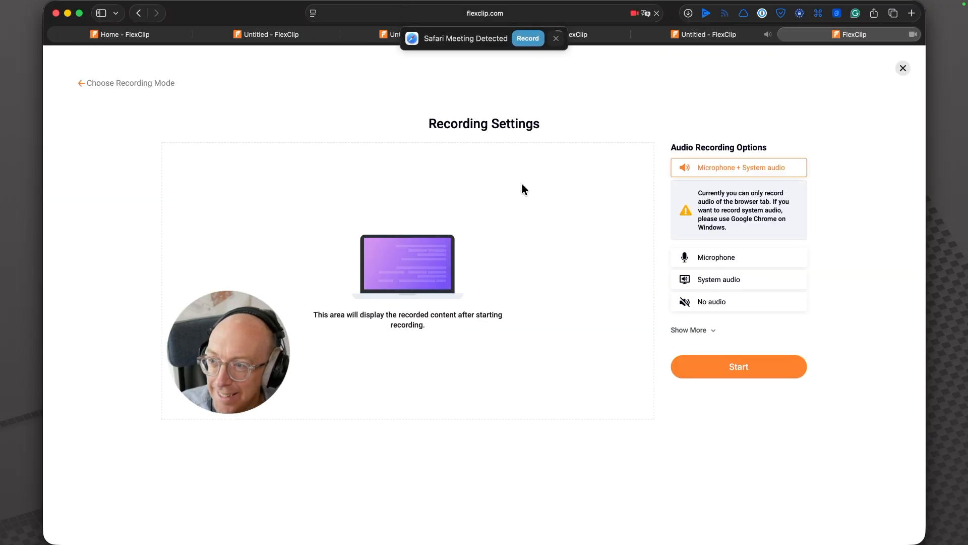
click(556, 39)
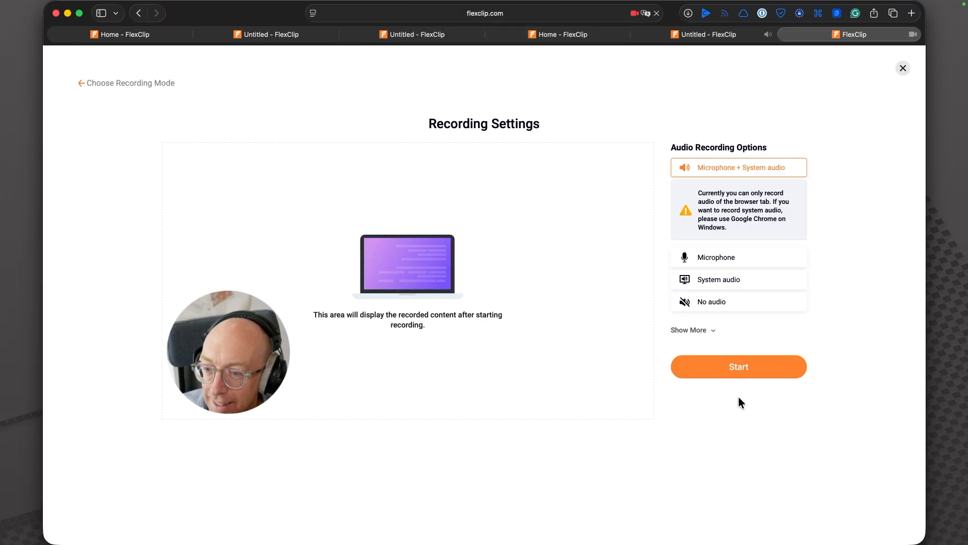
click(717, 276)
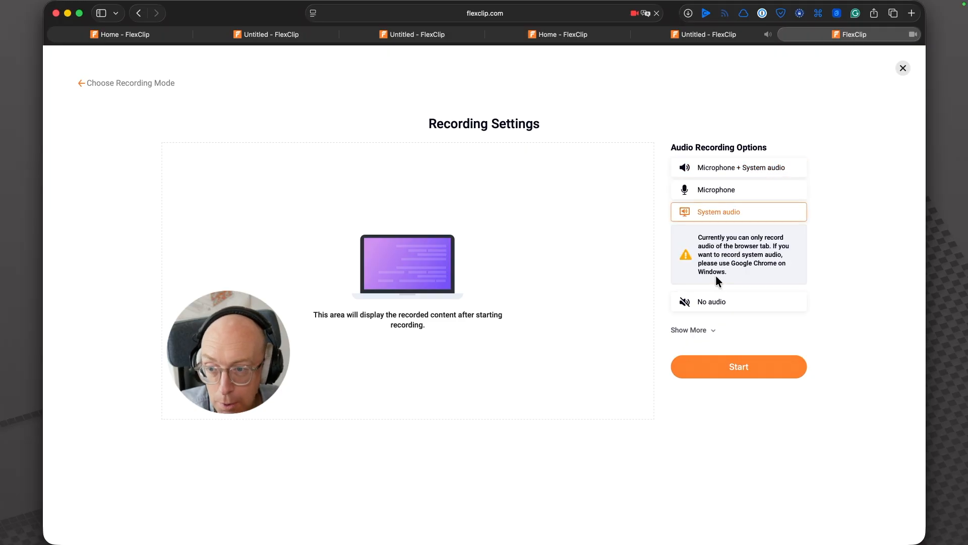
click(704, 330)
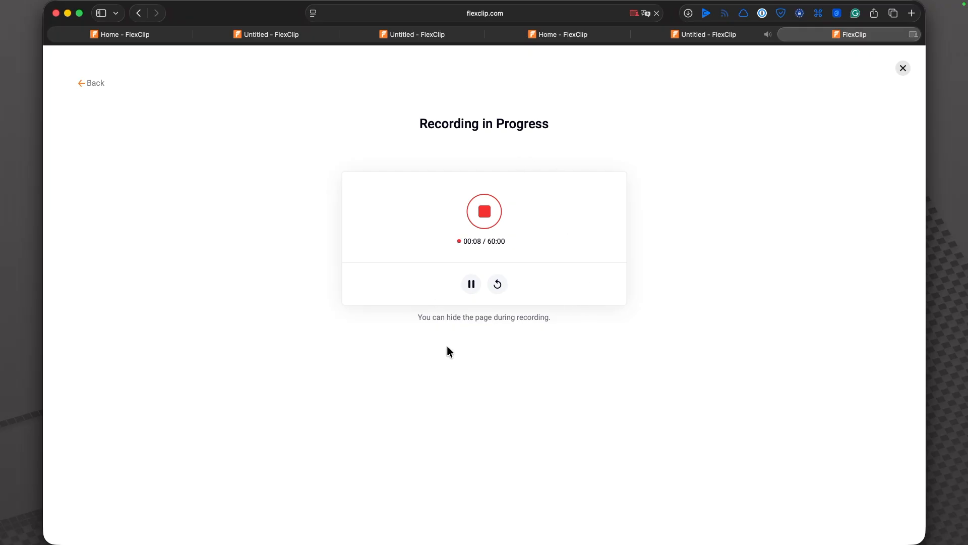
Show the subtitle project while the screen is being recorded, then return to the recorder and stop the recording
click(707, 36)
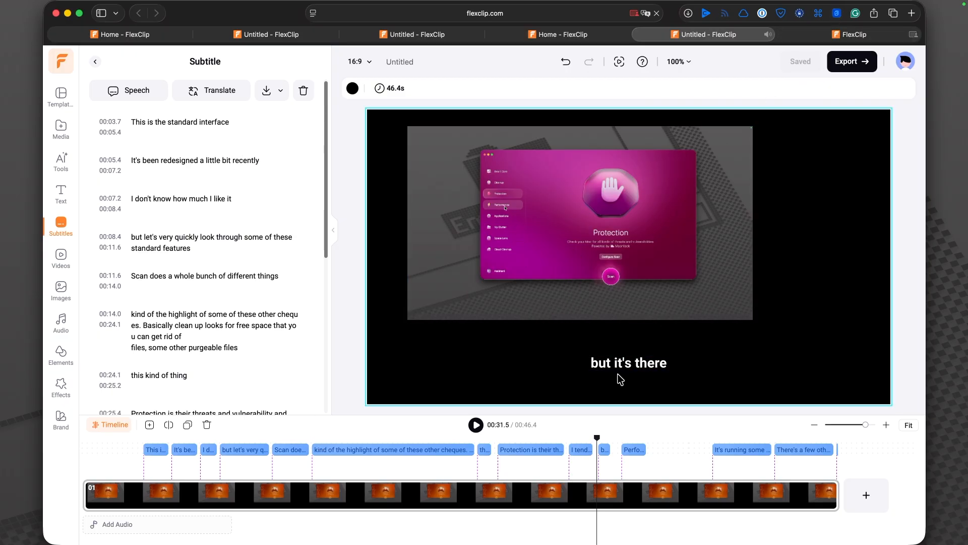
click(797, 35)
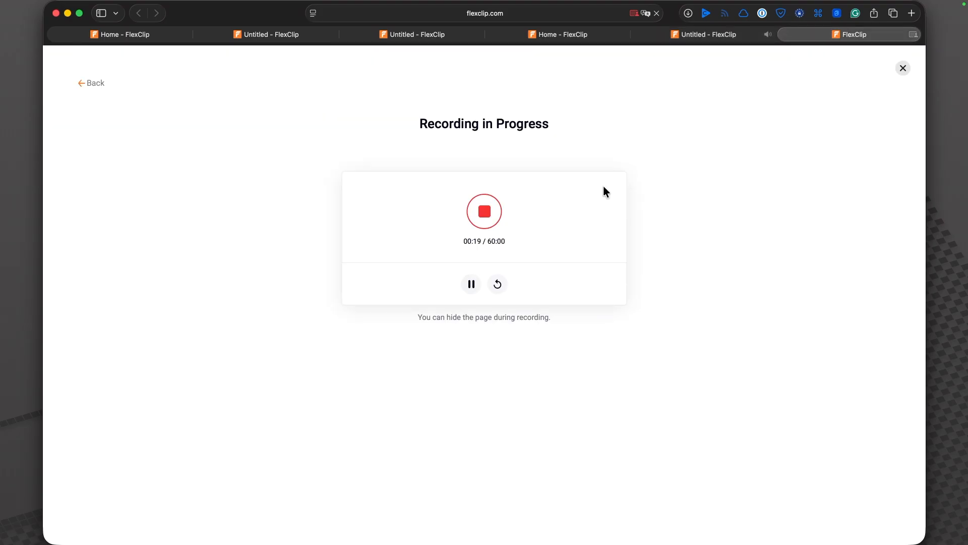
click(479, 212)
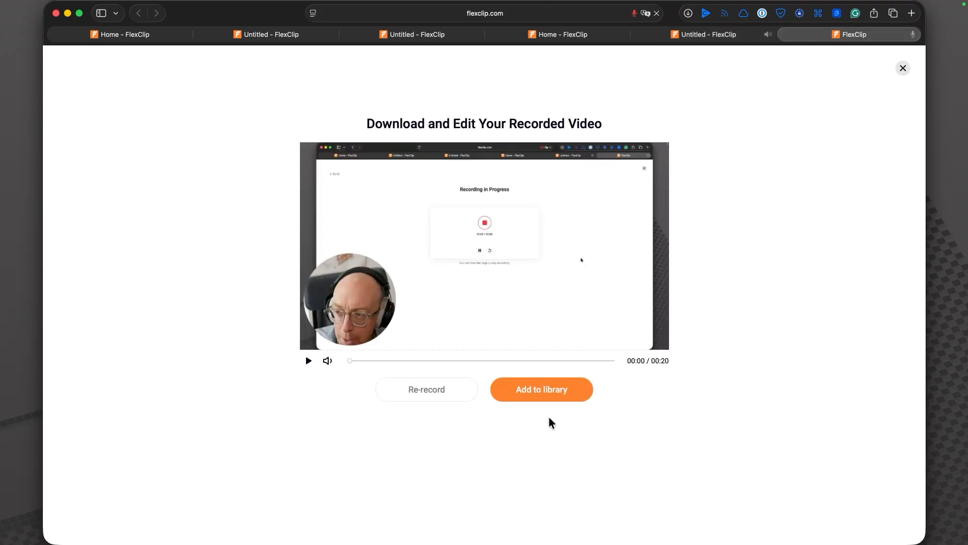
Preview the recorded video and add it to the library, allowing downloads from flexclip.com
click(309, 361)
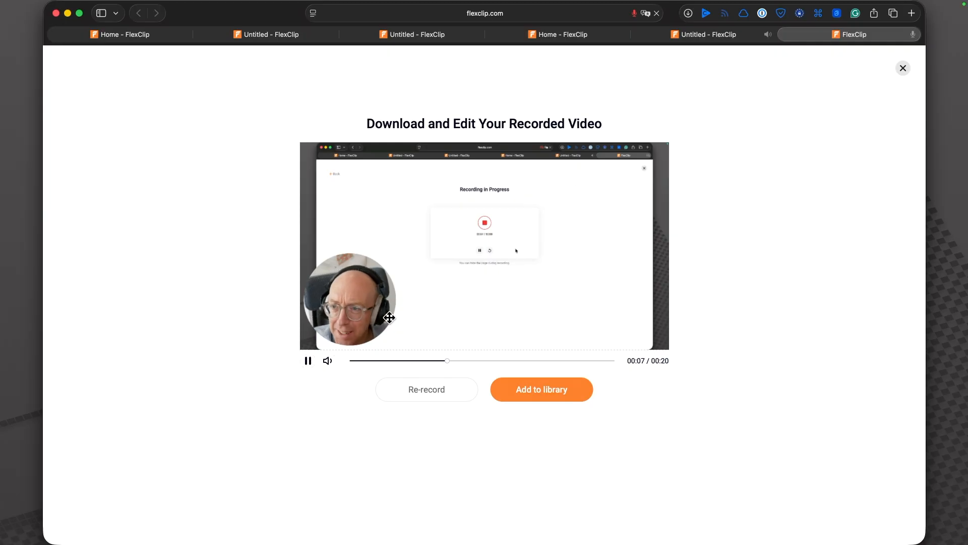
click(555, 392)
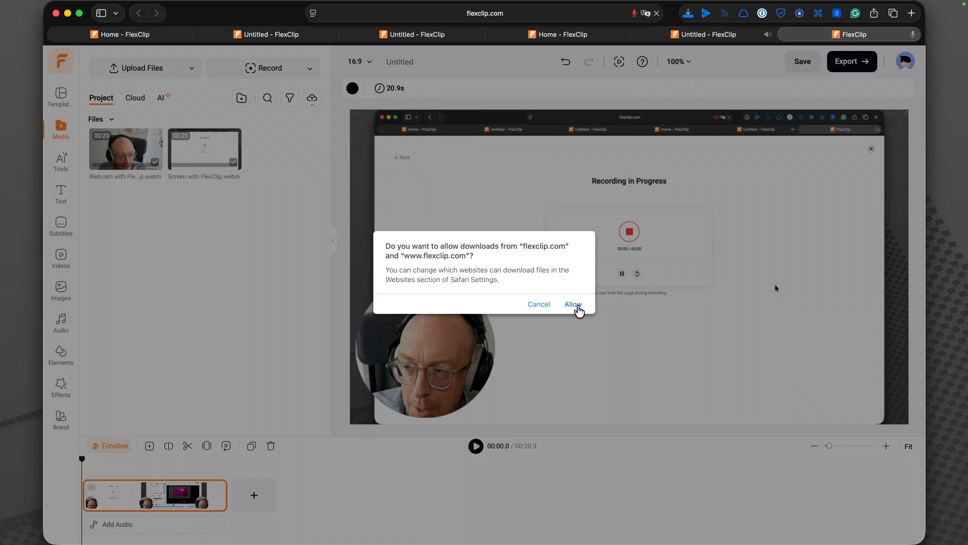
click(578, 307)
Check the browser's downloads for the webcam recording file and play the recorded clip in the editor
click(689, 15)
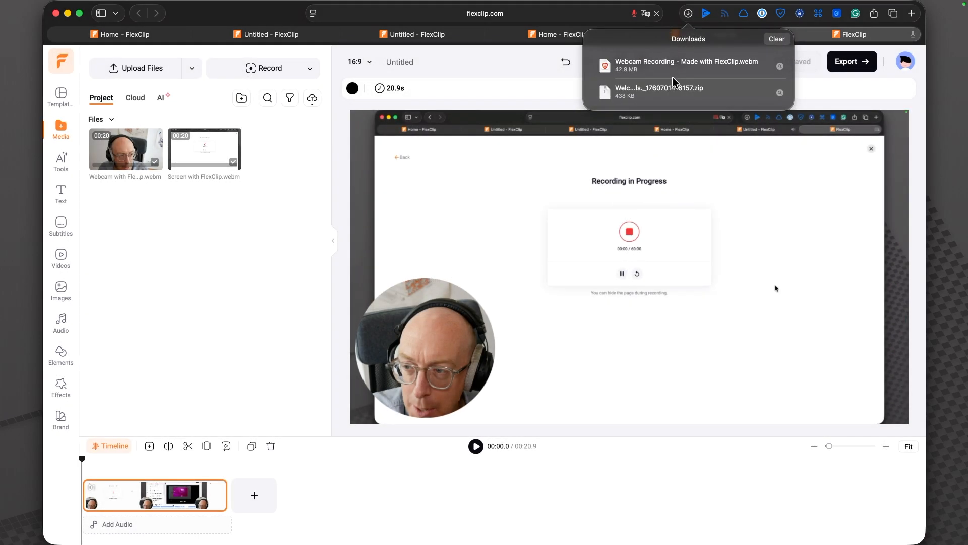
click(504, 58)
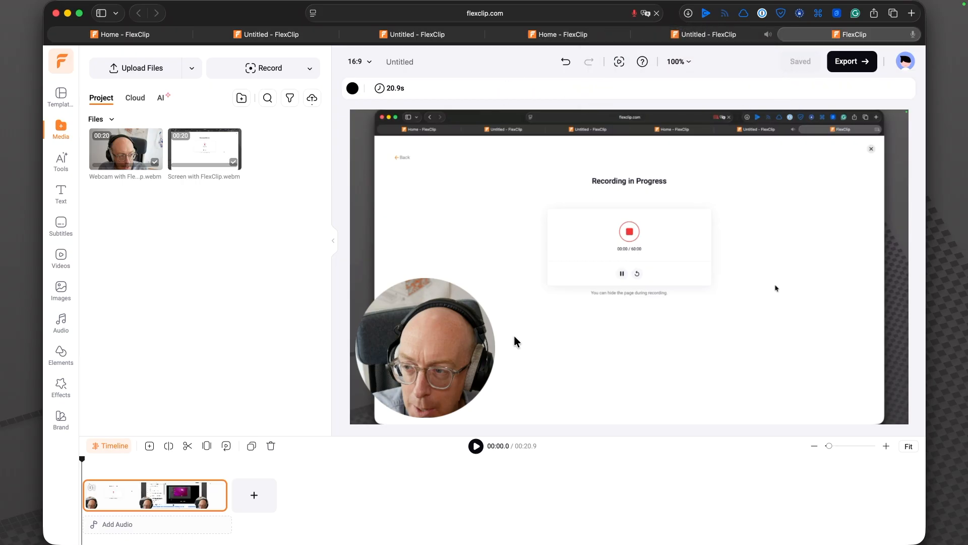
click(476, 446)
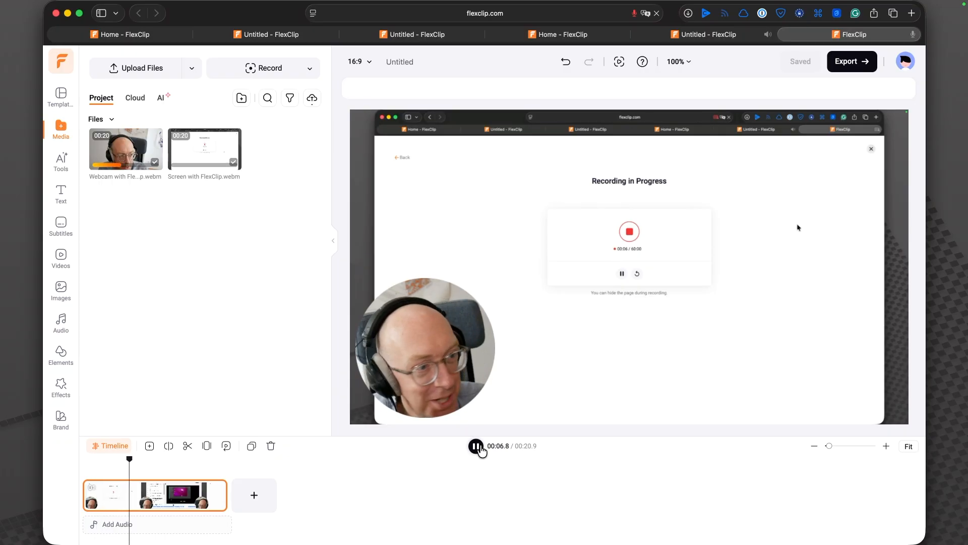
Return to the FlexClip home page and browse the starter tool cards back to the beginning
click(424, 353)
click(154, 35)
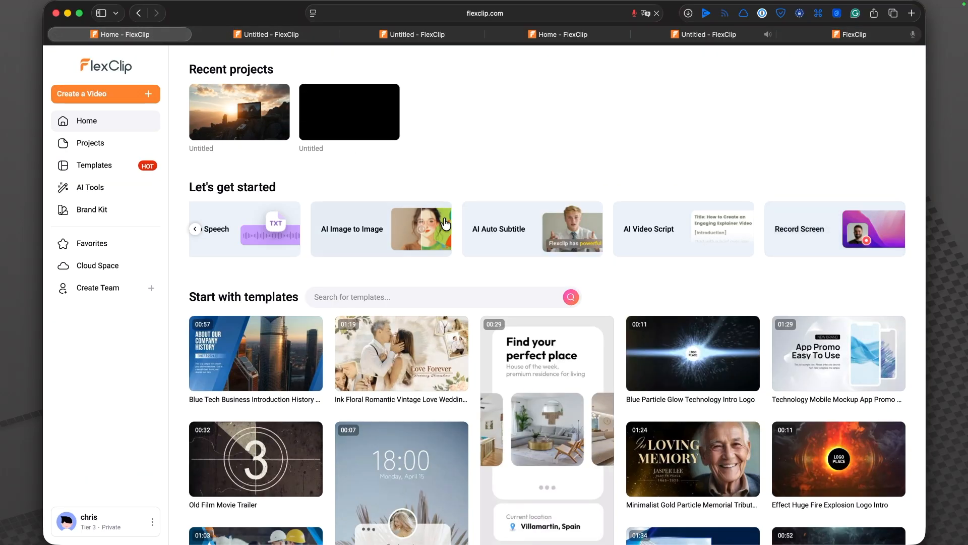
click(194, 228)
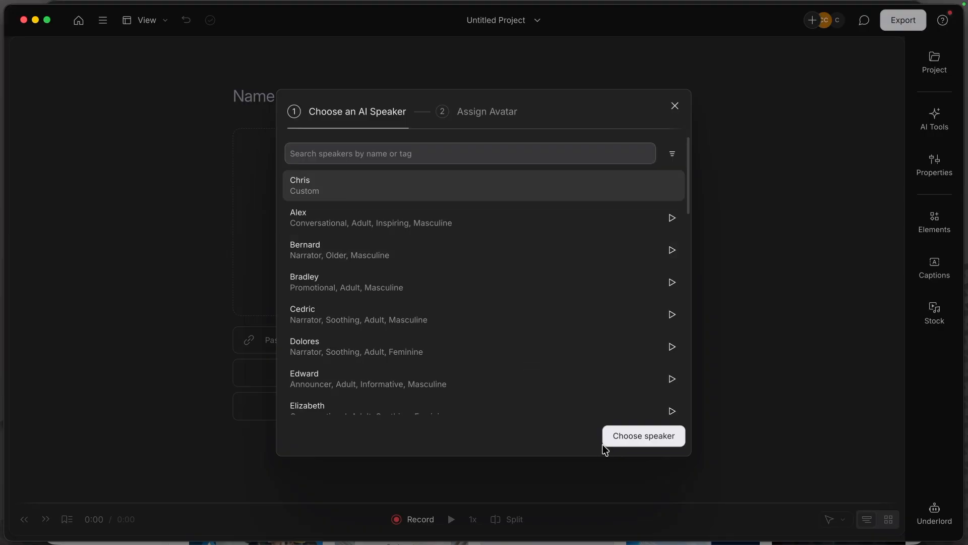
In Descript, choose the custom AI speaker, skip the avatar, and write the script "I am making a video comparing Flex Clip to other tools."
click(639, 437)
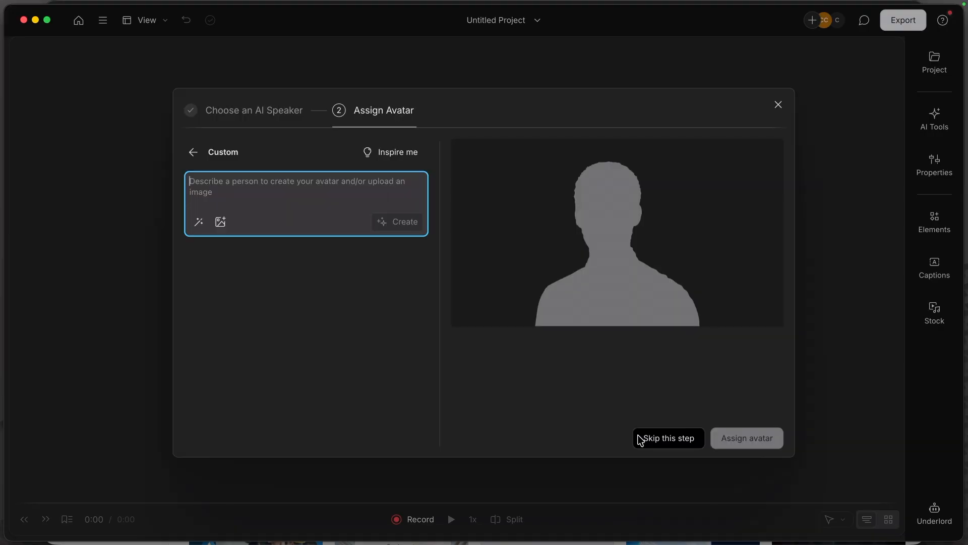
click(640, 437)
text(I am)
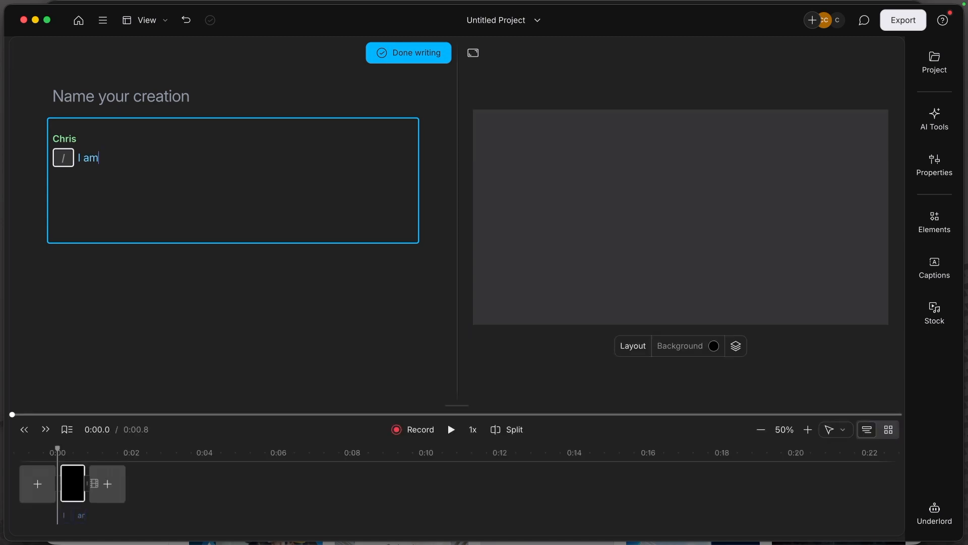
text( making a video comparing Flex Clip to other tools.)
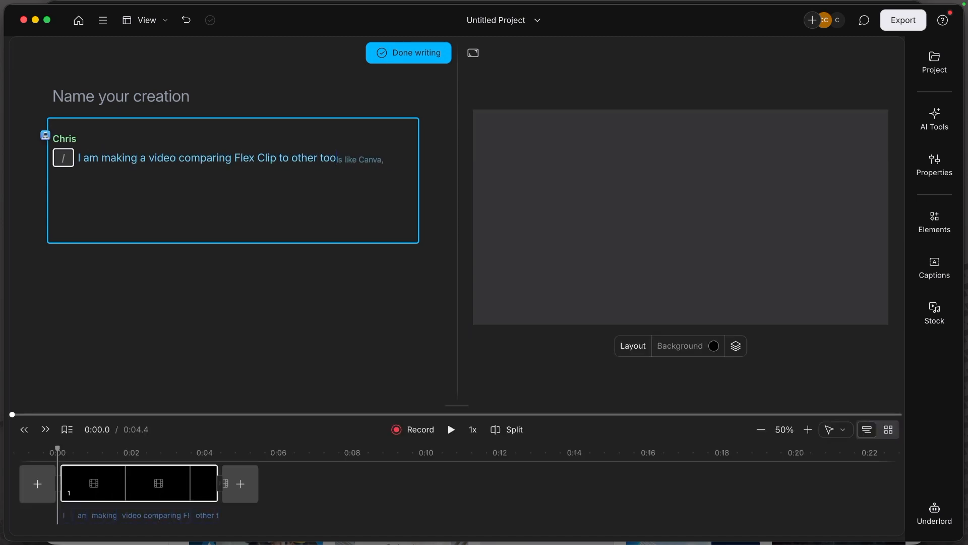
click(379, 59)
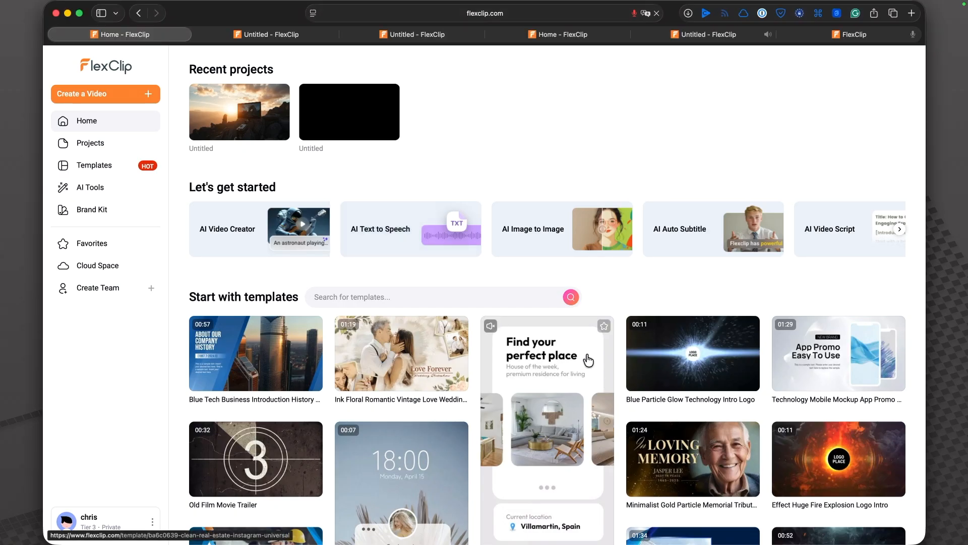
Open FlexClip's AI Text to Speech tool and set the speech language to English (Australia)
click(391, 235)
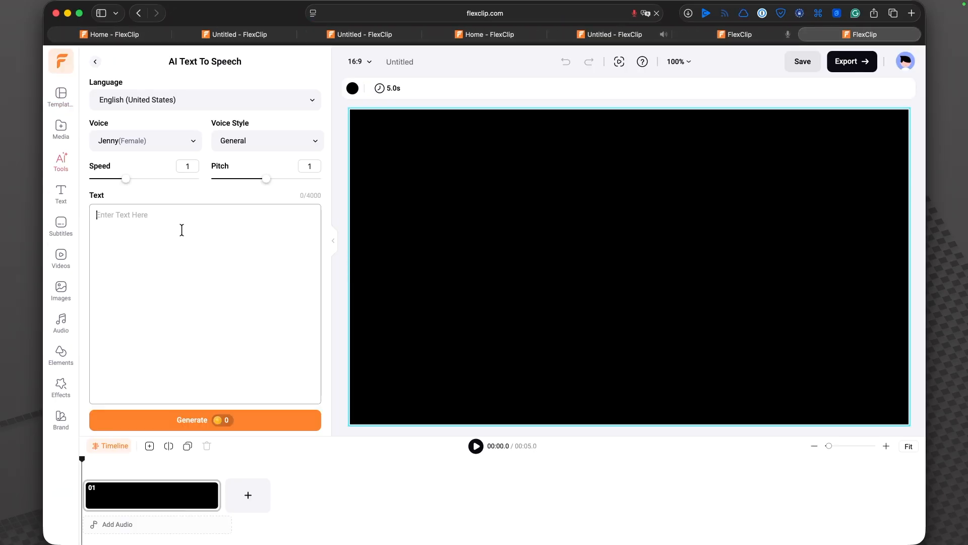
click(139, 104)
click(136, 126)
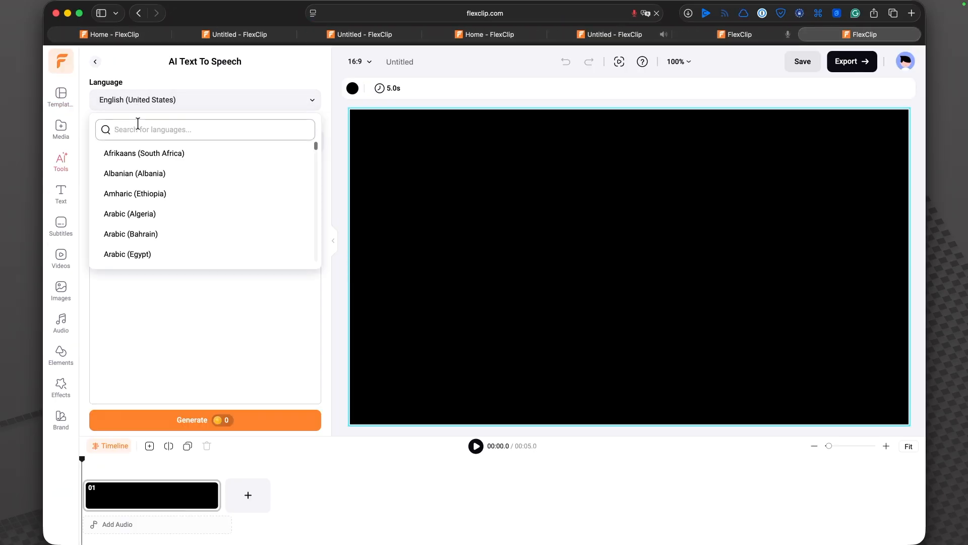
text(english)
click(134, 160)
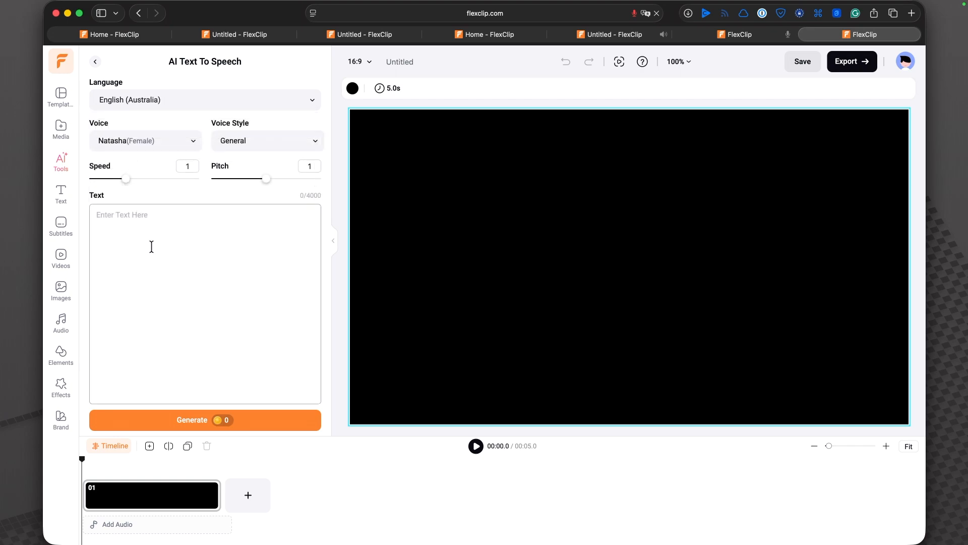
Generate and play speech for "I am making a viceo comparing FlexClip to other tools like Descript and MacWhisper"
click(152, 246)
text(I am making a viceo comparing FlexClip to other tools like Descript and MacWhisper)
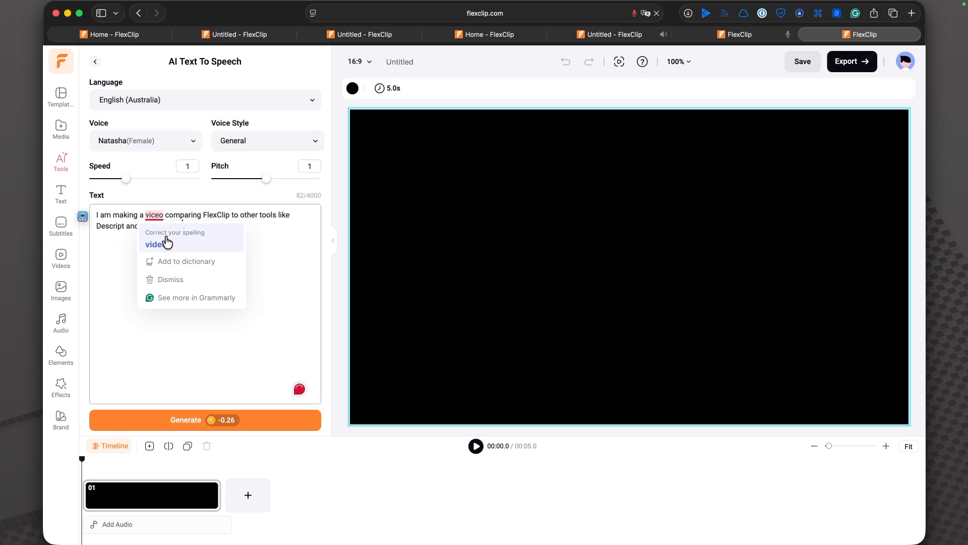
click(168, 425)
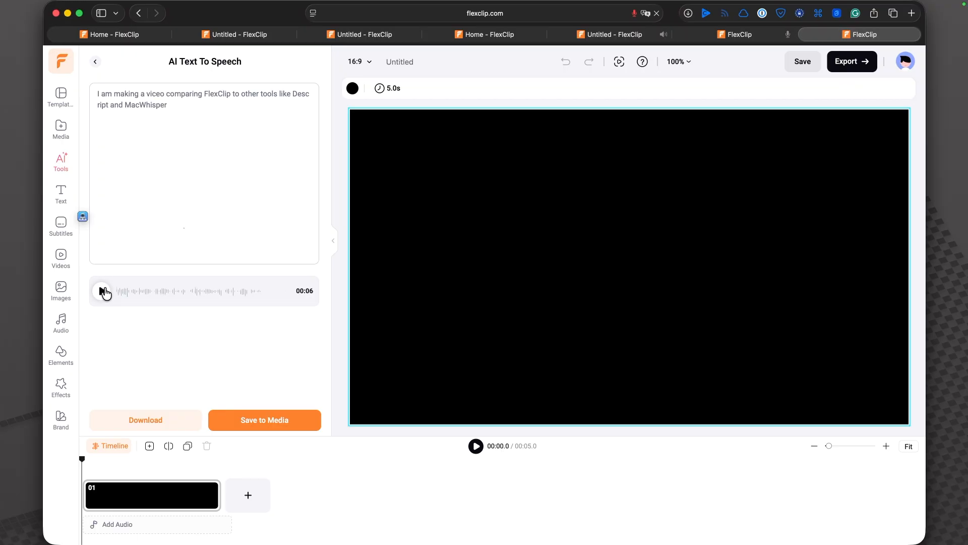
click(103, 290)
Return to the speech text, correct "viceo" to "video", and add a closing sentence stating the speaker's name
click(196, 178)
mouse_move(156, 212)
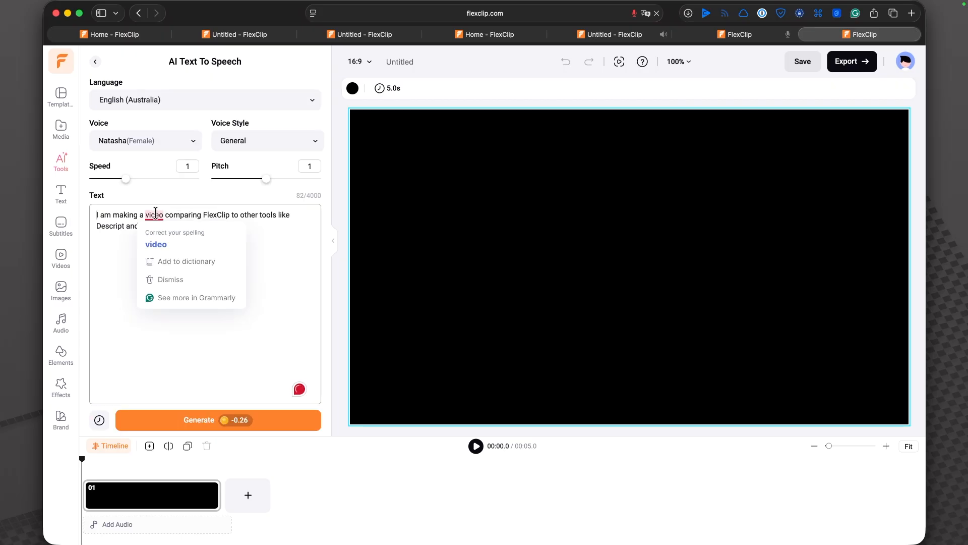
click(156, 245)
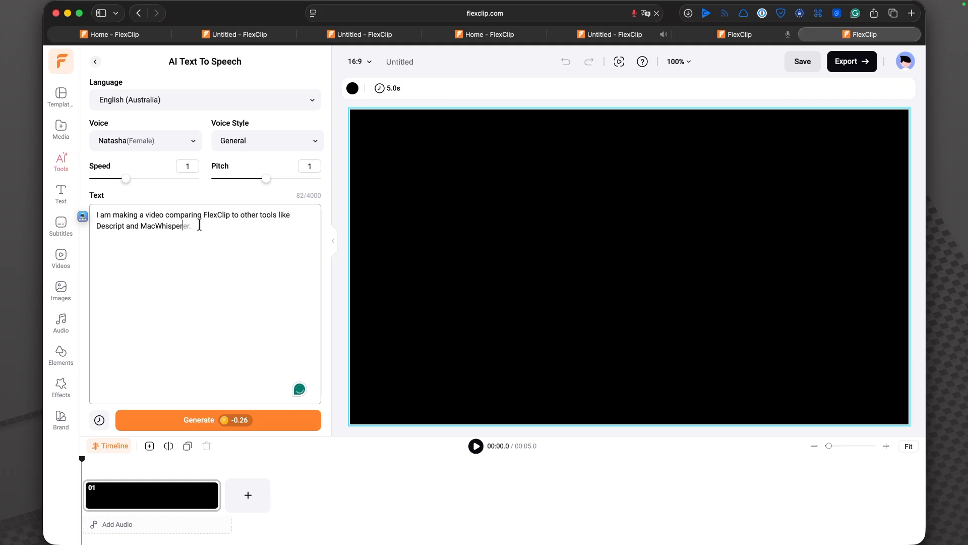
Keep the General voice style, change the voice to William (Male), check the credit usage details, and generate and play the speech
click(232, 142)
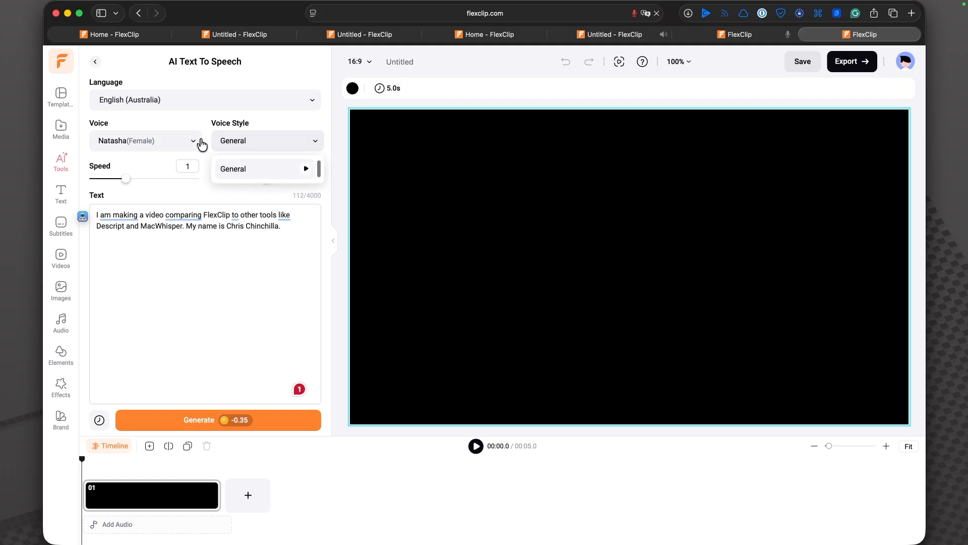
click(274, 170)
click(310, 141)
click(185, 204)
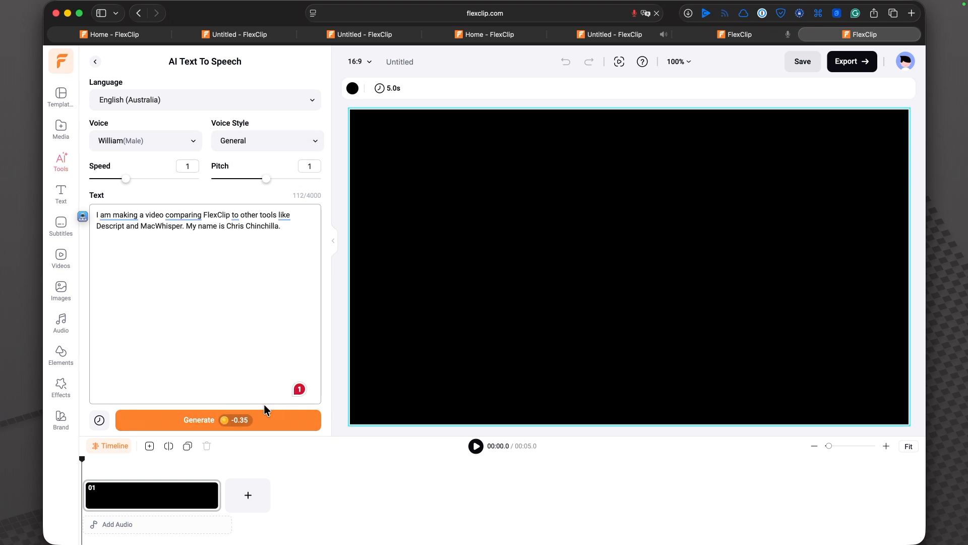
mouse_move(238, 418)
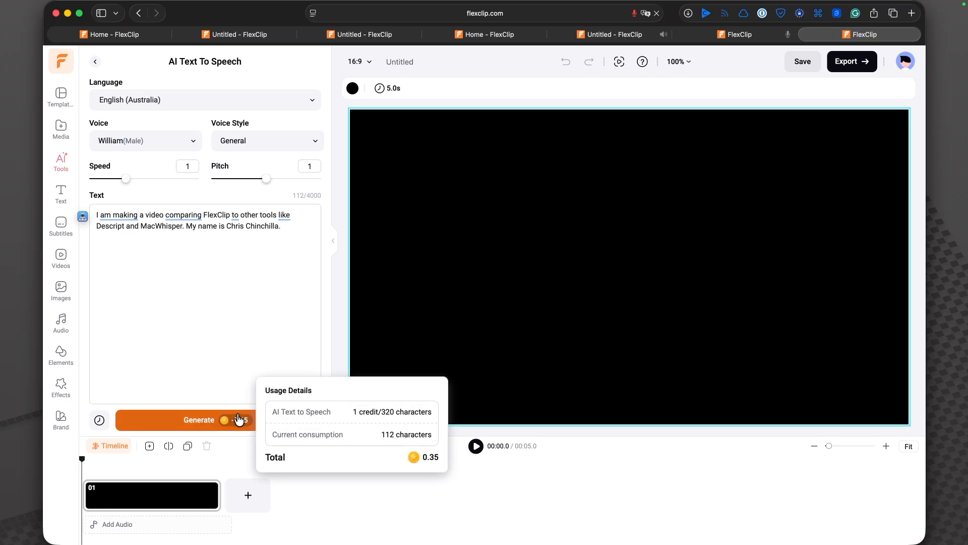
click(191, 429)
click(101, 292)
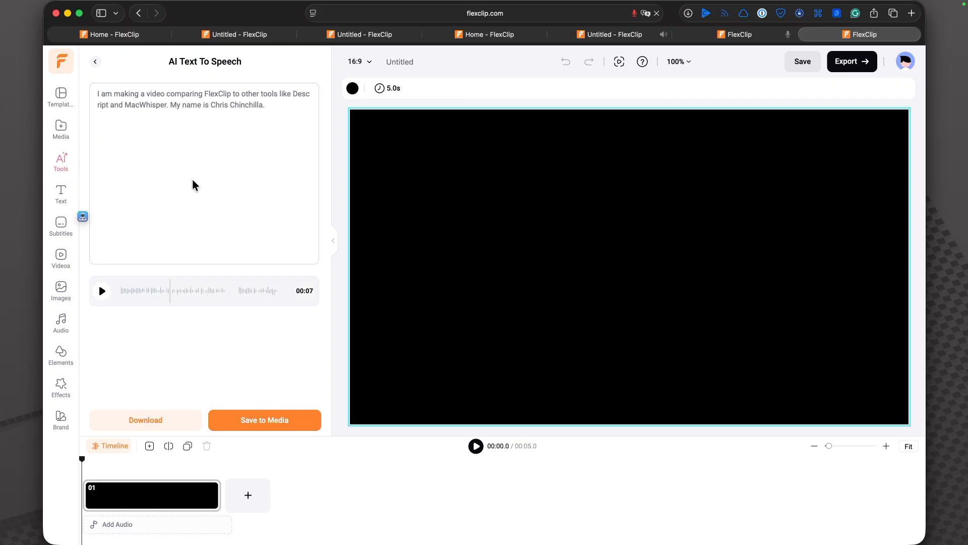
Open the AI Video Creator from the home page and generate a script from the prompt "A chinchilla sat at a desk makign a video"
click(116, 36)
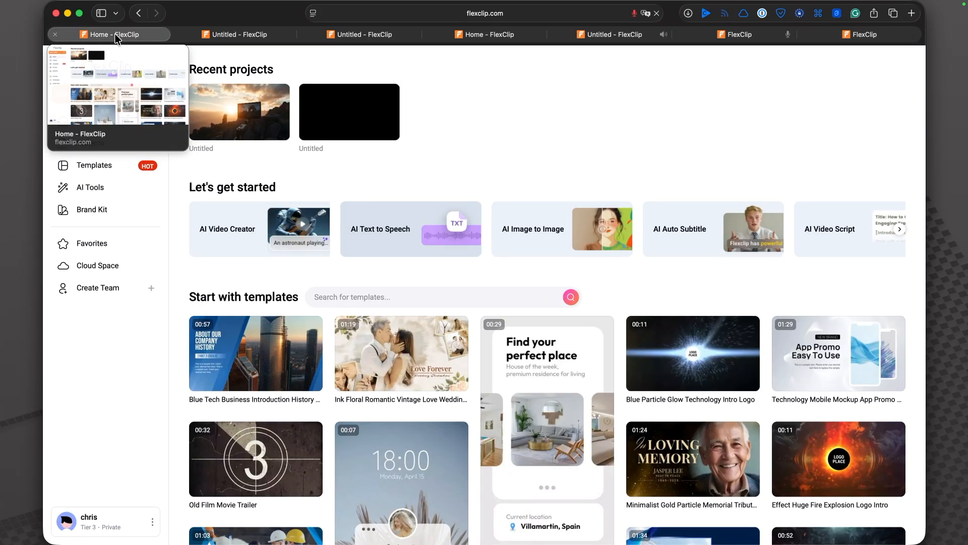
click(235, 246)
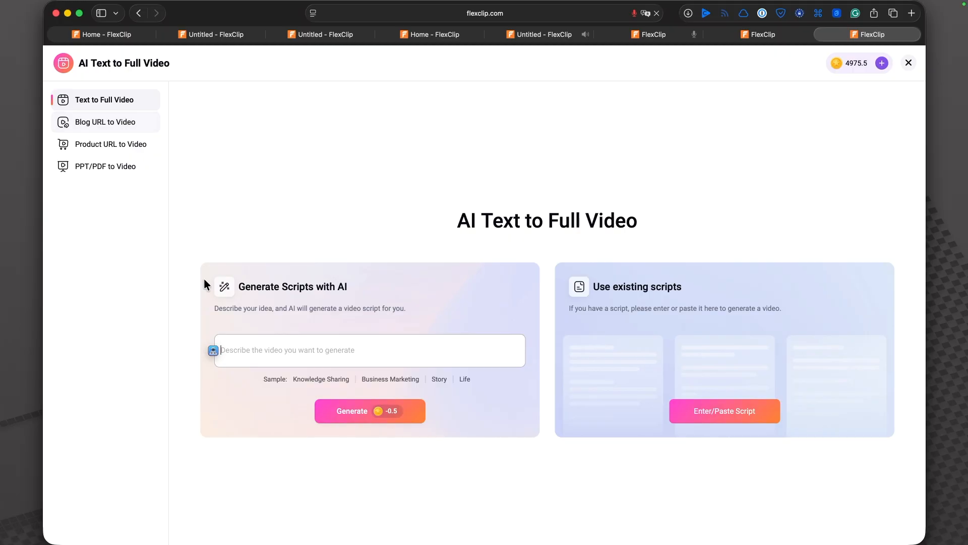
text(A chinchilla sat at a desk makign a video)
key(super+a)
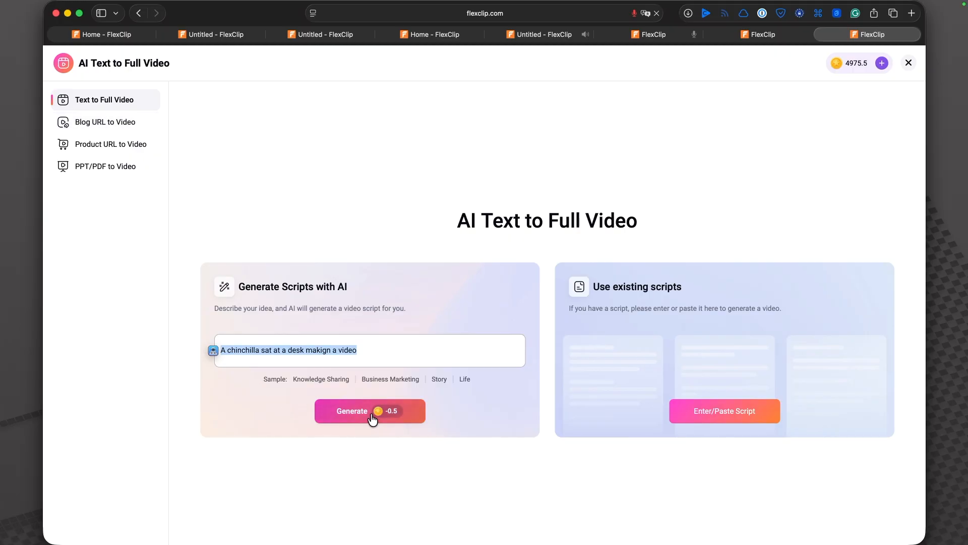
click(353, 409)
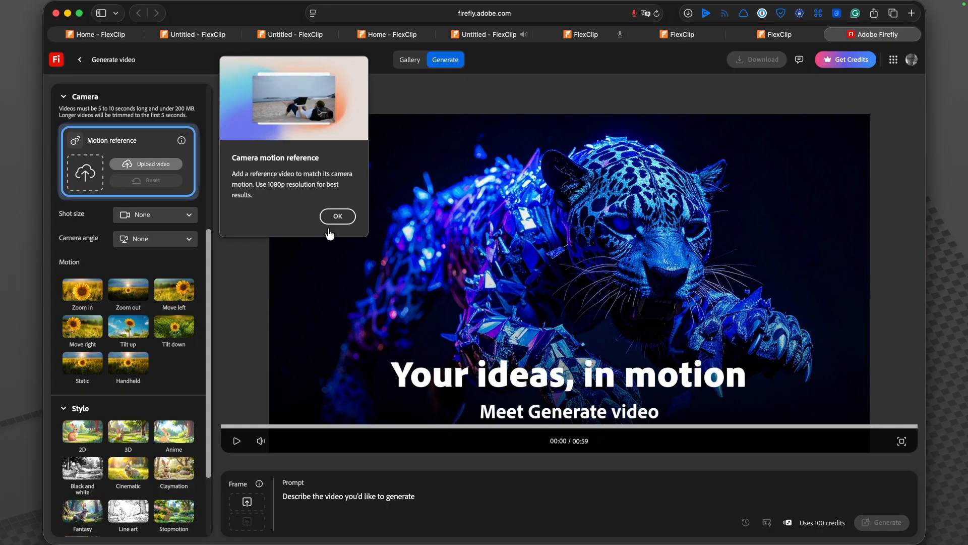
In Adobe Firefly's video generator, dismiss the feature tips and generate a video from "A chinchilla sat at a desk makign a video"
click(337, 217)
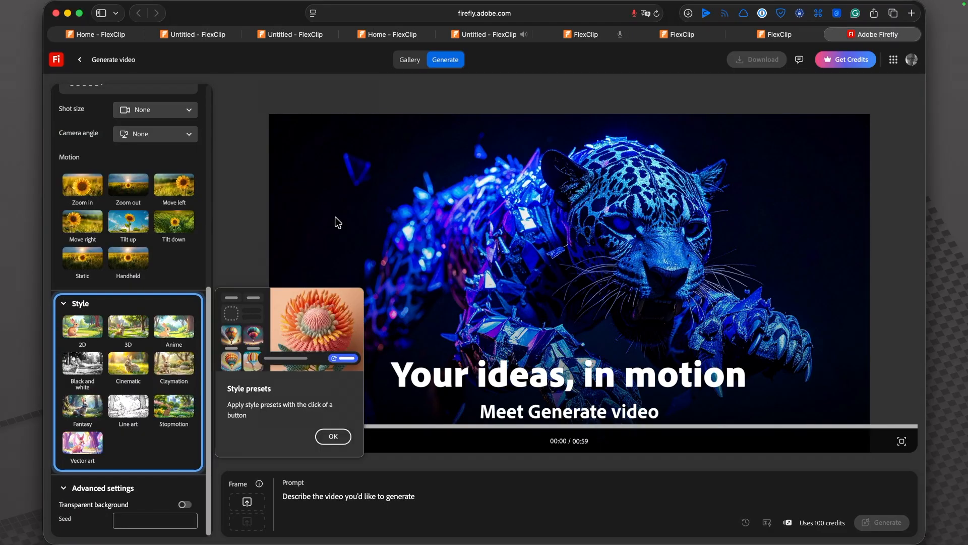
click(339, 437)
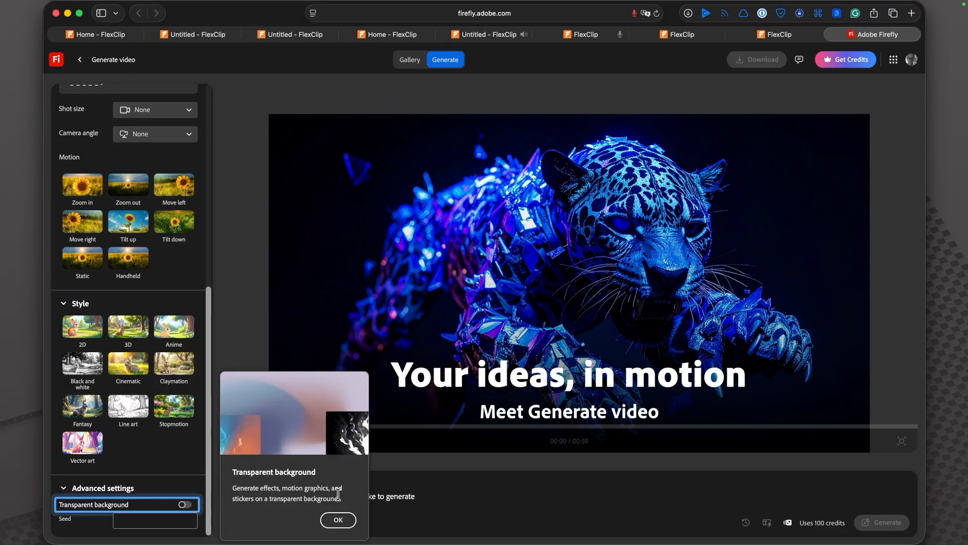
click(337, 519)
click(858, 493)
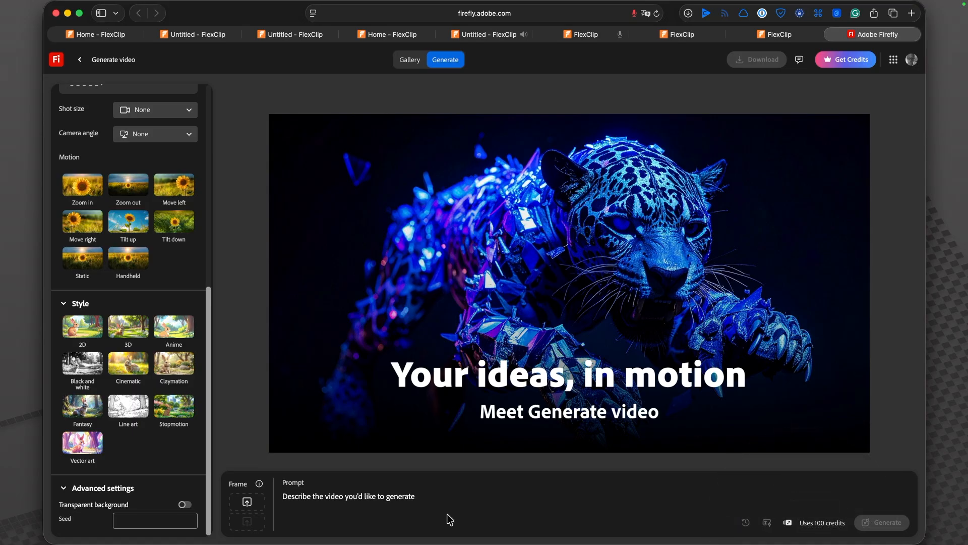
click(401, 493)
text(A chinchilla sat at a desk makign a video)
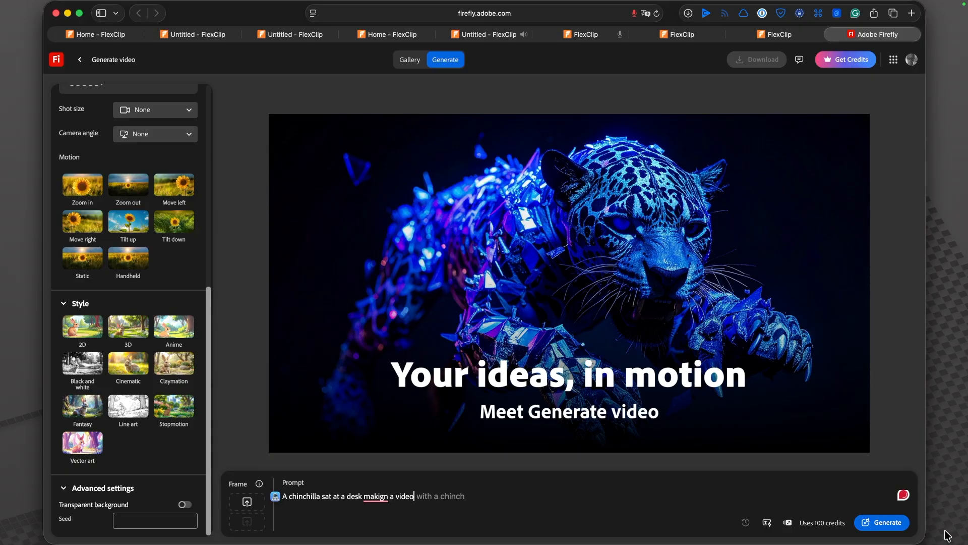
click(867, 526)
Return to FlexClip's AI Text to Full Video, review the generated scene script, and continue to the video settings
key(ctrl+shift+Tab)
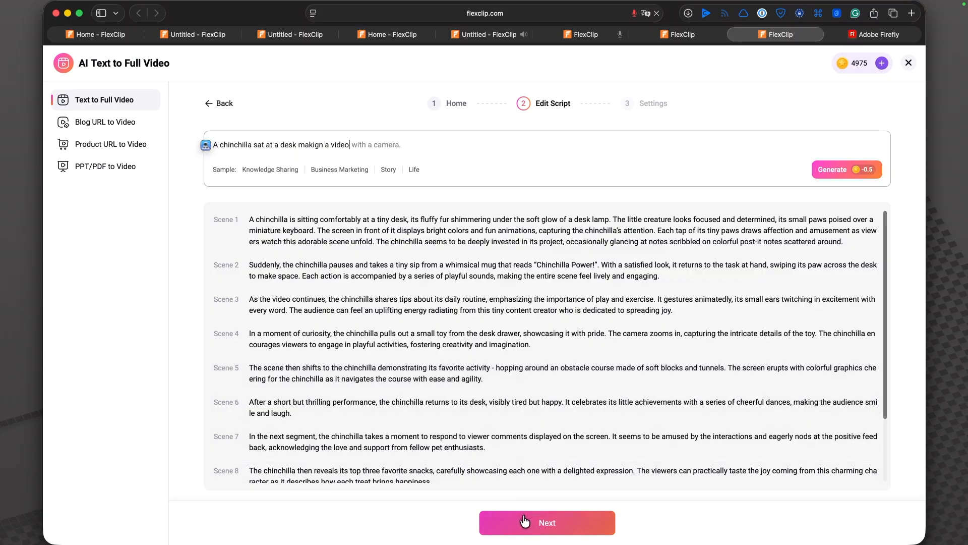
scroll(504, 407, down, 2)
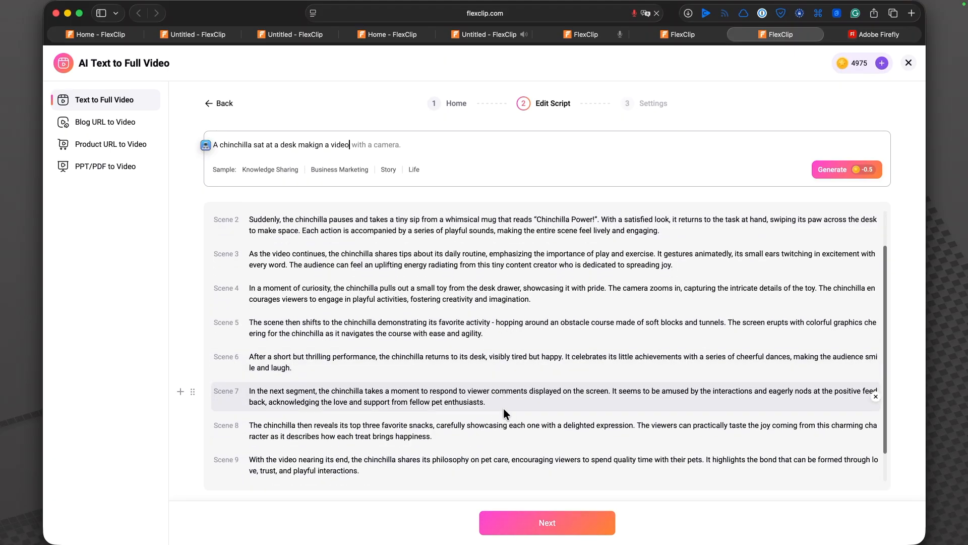
click(529, 525)
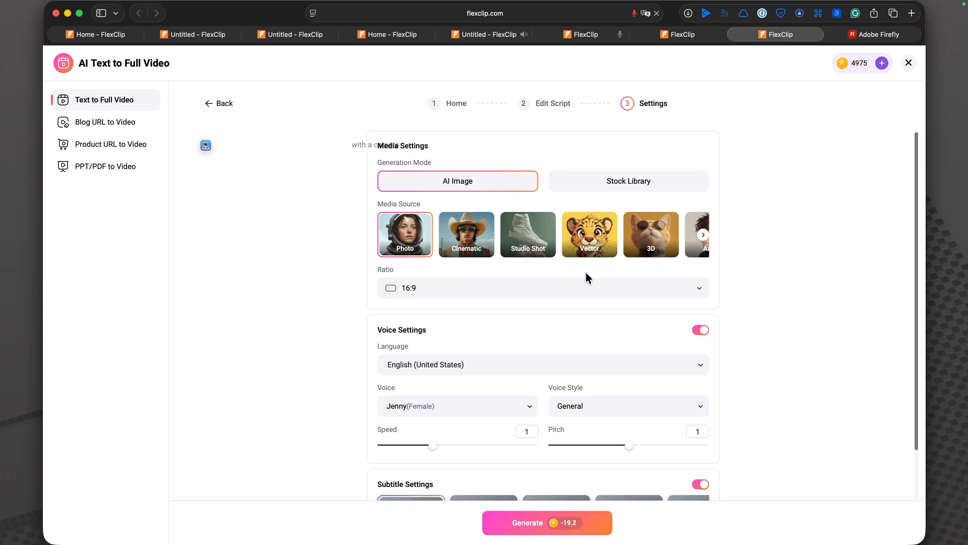
Compare the Stock Library generation mode, then generate the video in AI Image mode with the Photo style and 16:9 ratio
click(592, 188)
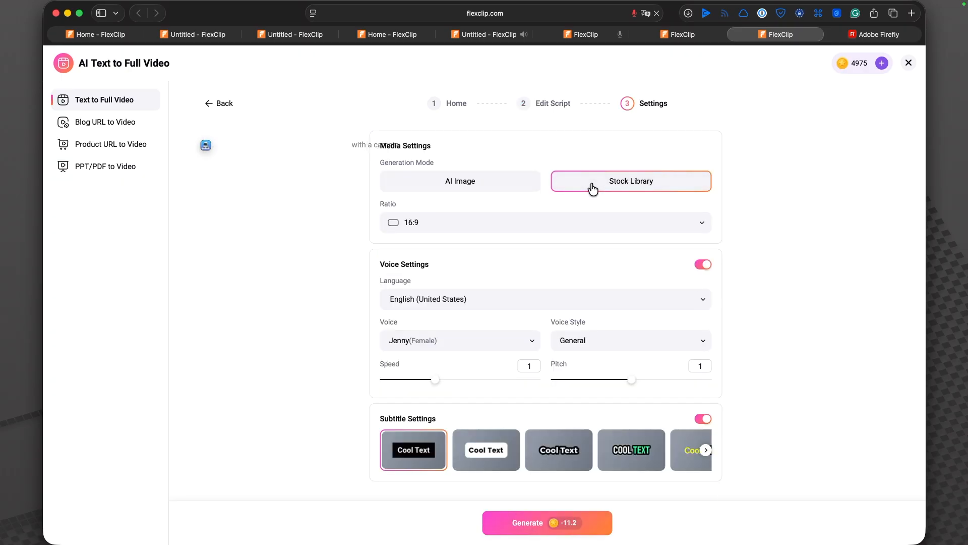
click(477, 188)
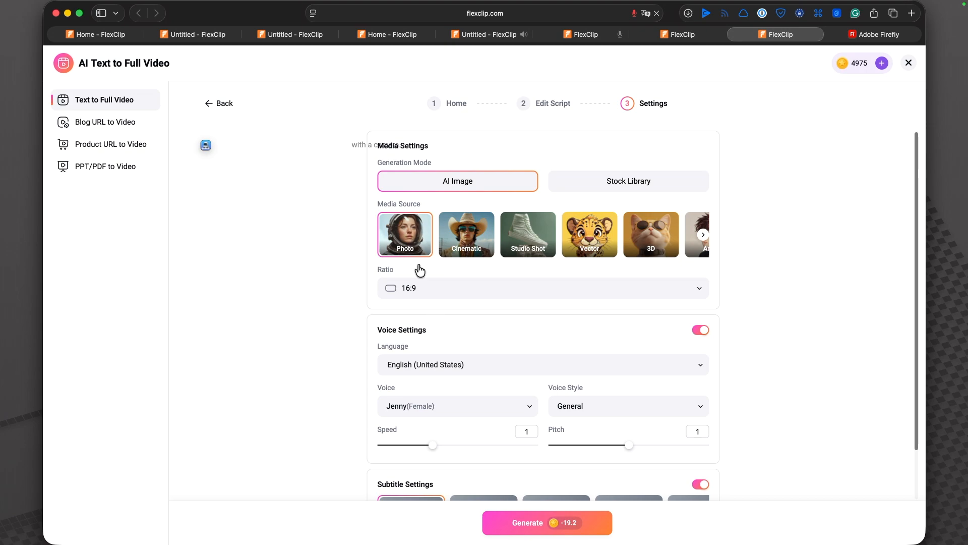
click(507, 522)
Switch to Adobe Firefly, play the generated chinchilla clip, and check the misspelled word in its prompt
click(872, 35)
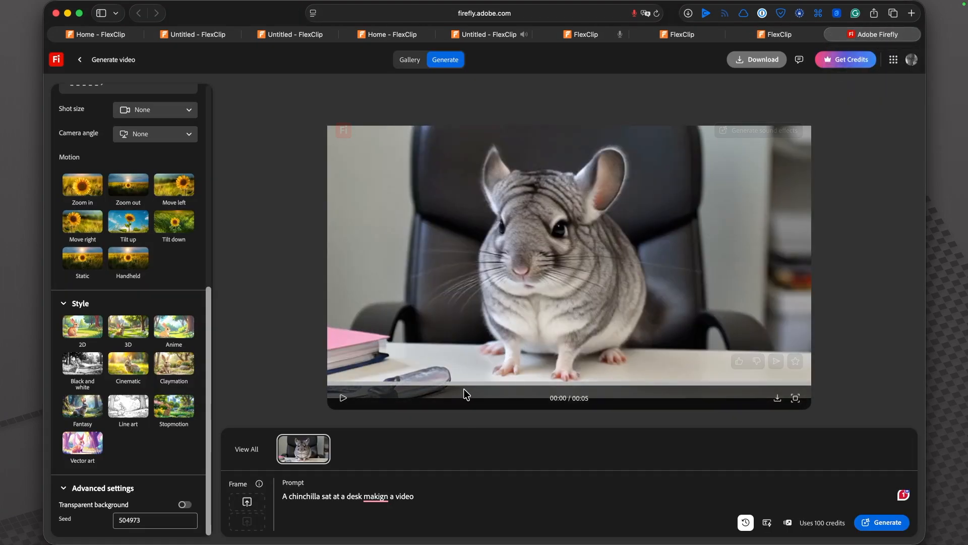
click(344, 398)
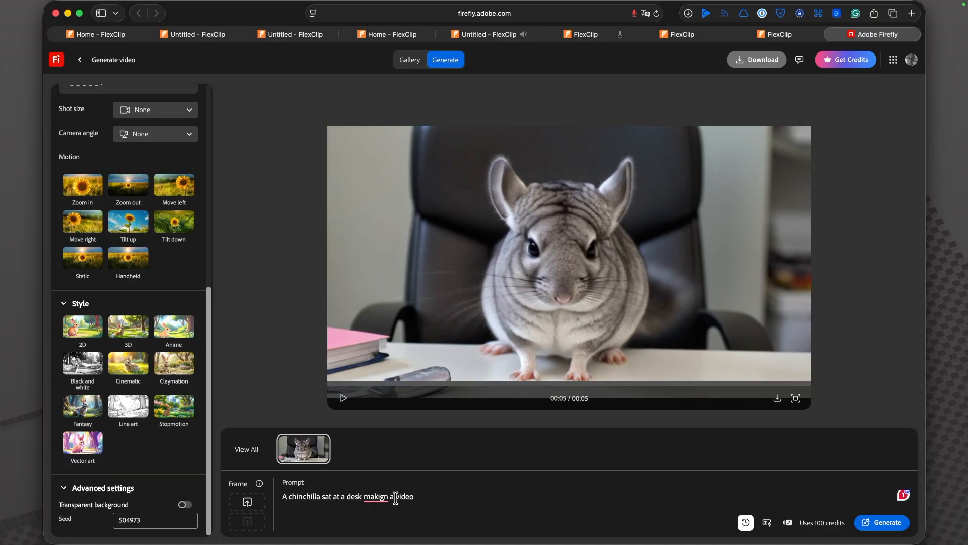
mouse_move(375, 496)
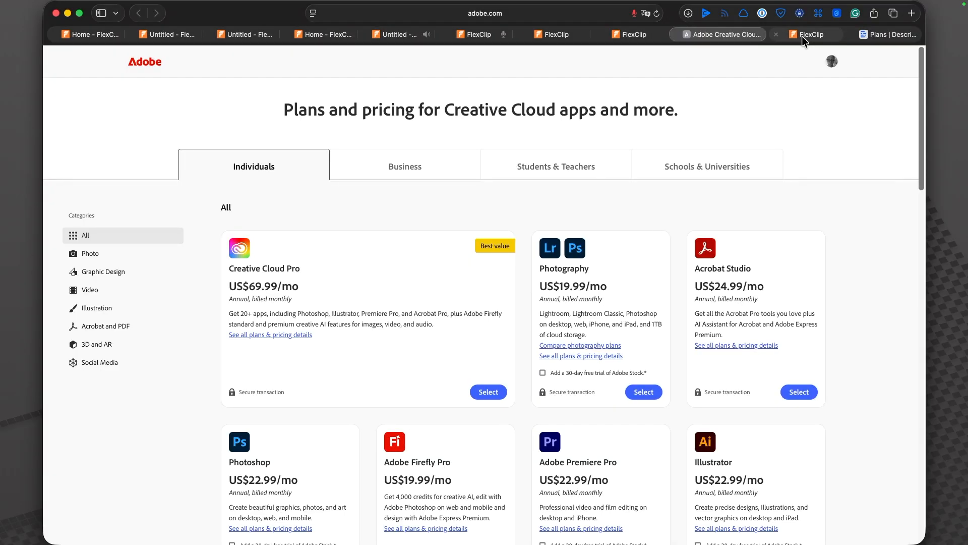
Switch from Adobe's pricing page to FlexClip's and examine its Free, Plus and Business subscription plans
click(802, 35)
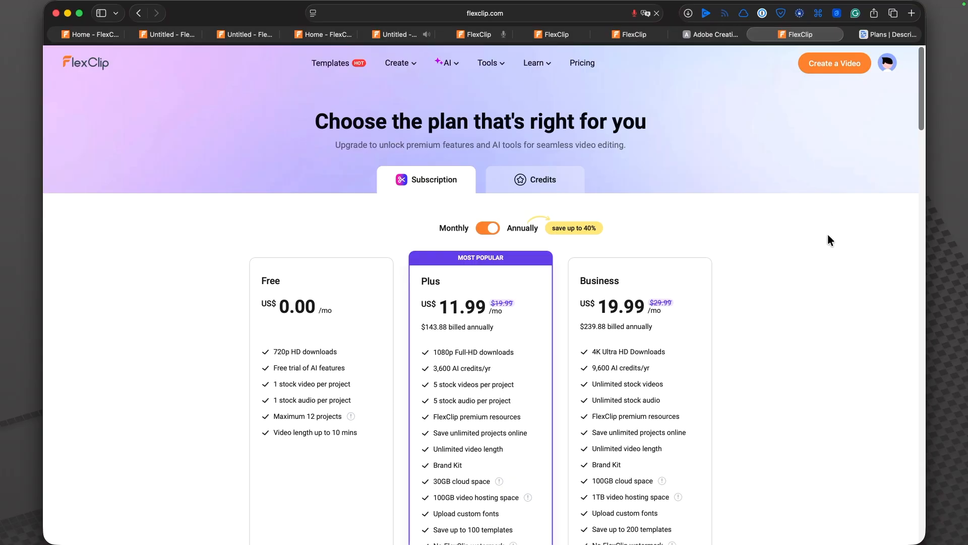
scroll(830, 245, down, 1)
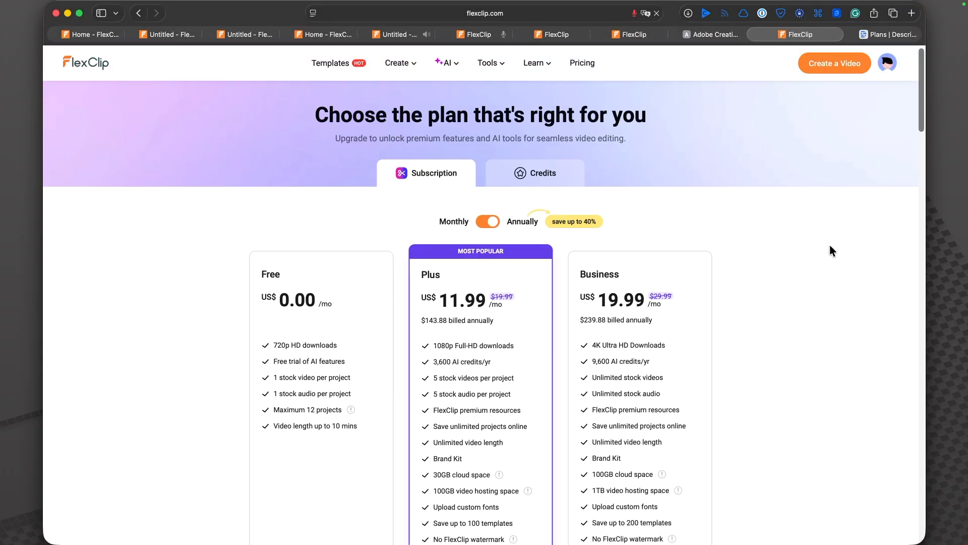
Check FlexClip's one-time AI credit packages, then return to the annual subscription plans and compare their features
scroll(831, 246, down, 3)
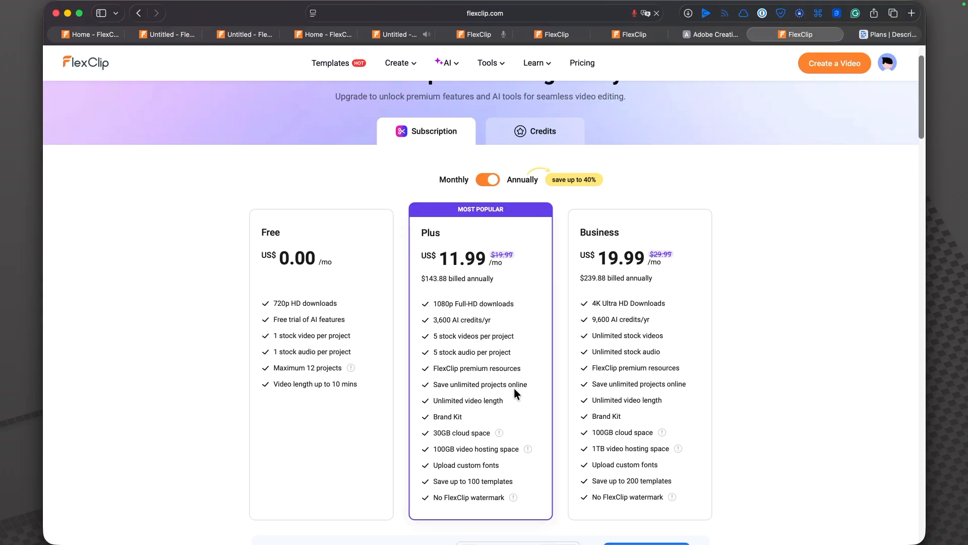
click(522, 133)
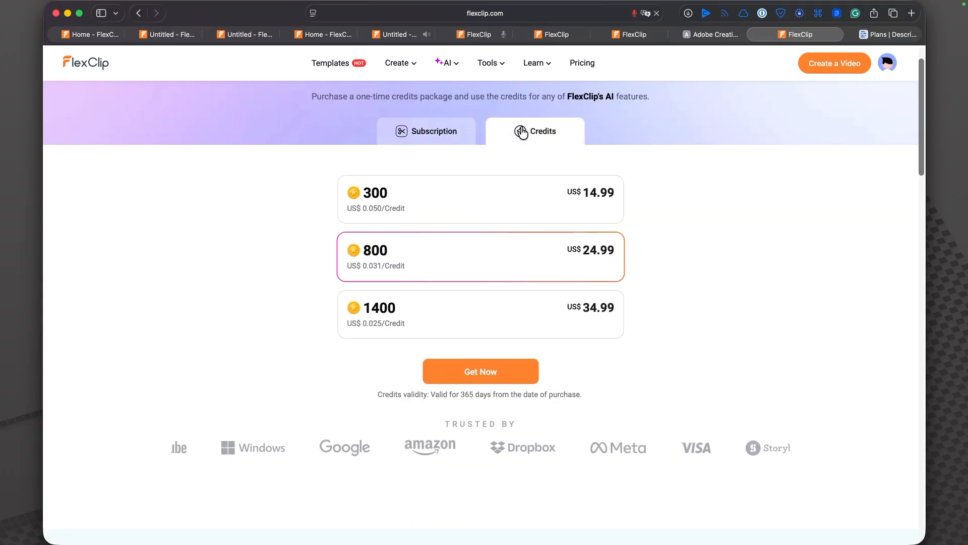
click(401, 131)
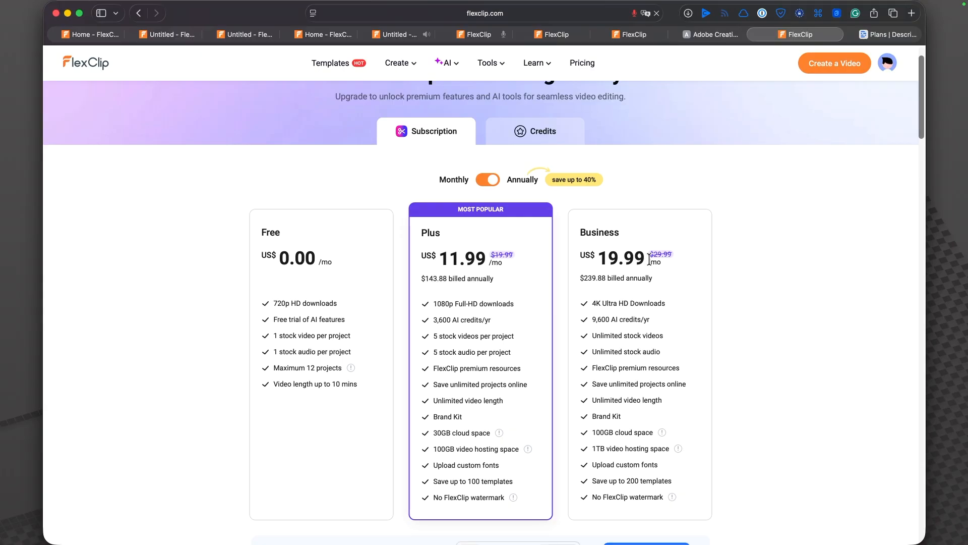
scroll(649, 260, down, 1)
Switch to Descript's pricing page, dismiss the Google sign-in prompt, and highlight the Creator plan's Underlord access feature
click(882, 34)
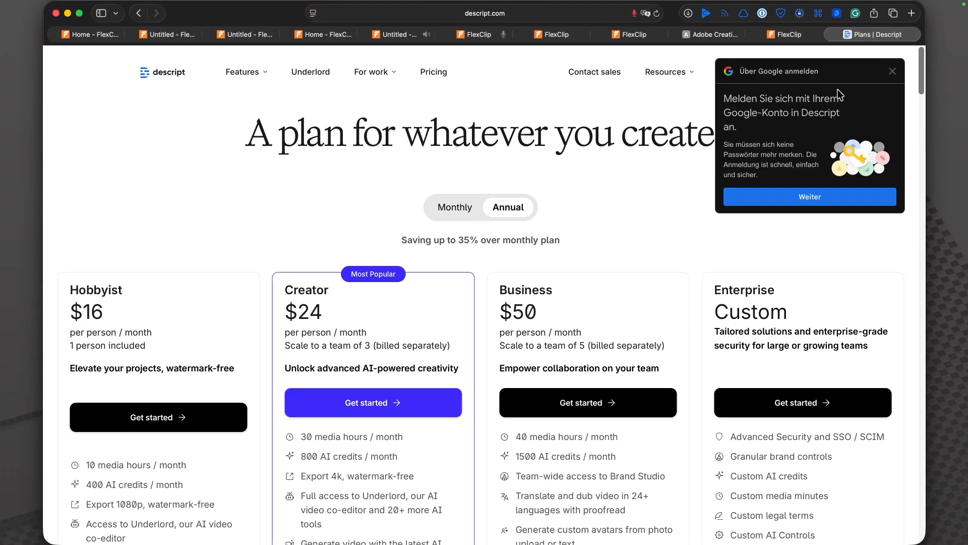
click(896, 71)
scroll(700, 380, down, 5)
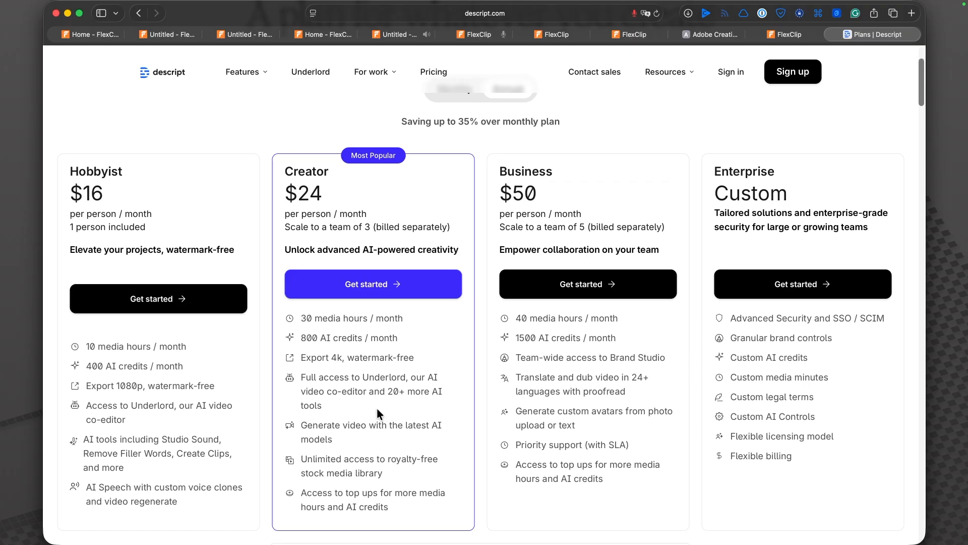
drag(331, 405, 296, 385)
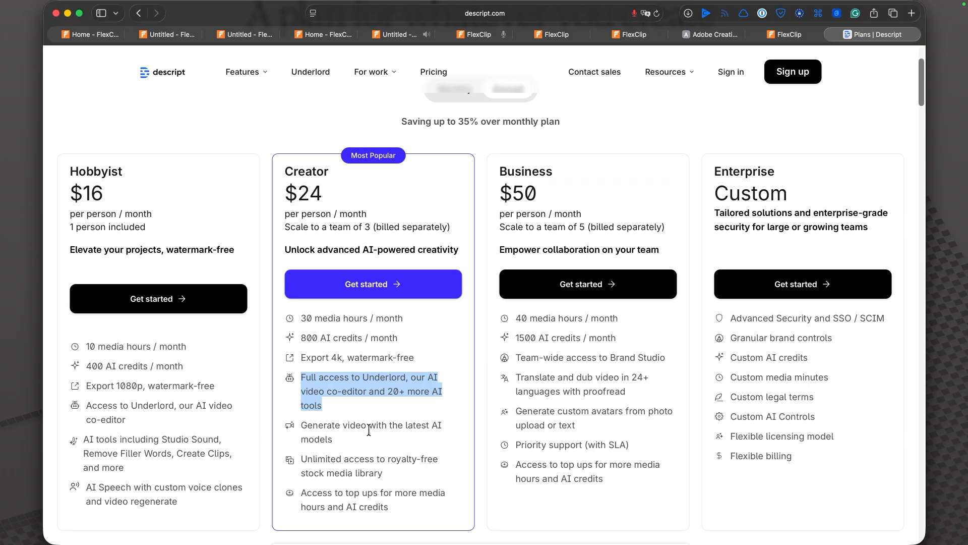
Switch to Adobe's Creative Cloud plans page and examine the individual app prices, including the Adobe Firefly plans
click(705, 37)
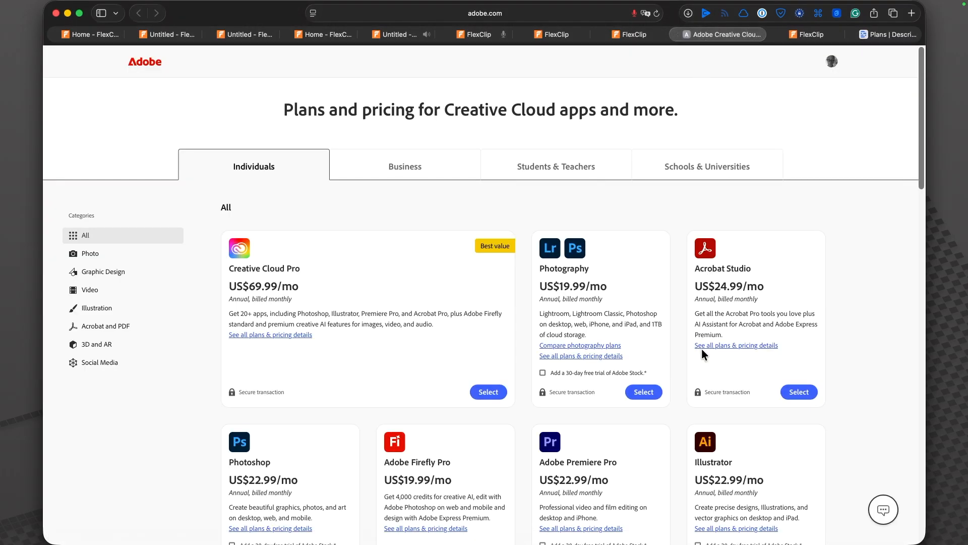
scroll(728, 381, down, 1)
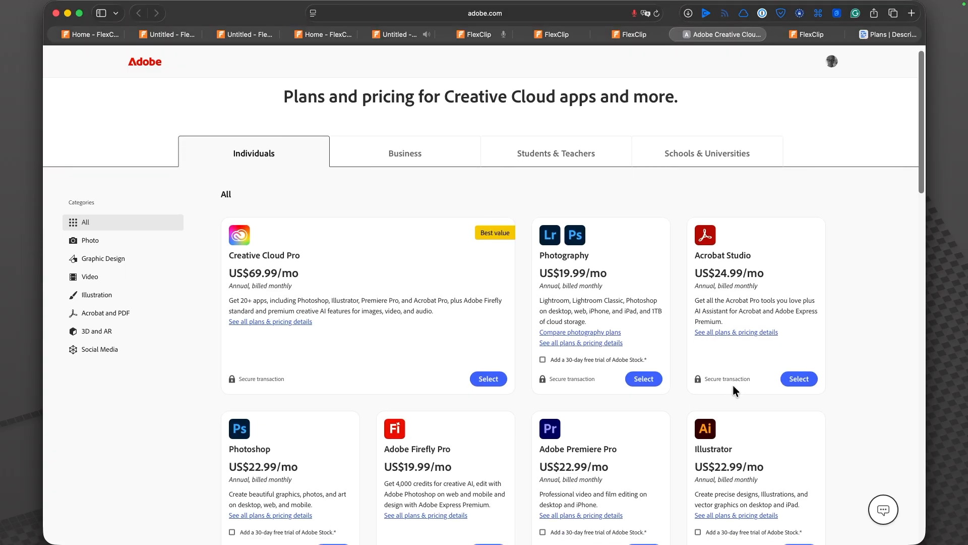
scroll(734, 384, down, 5)
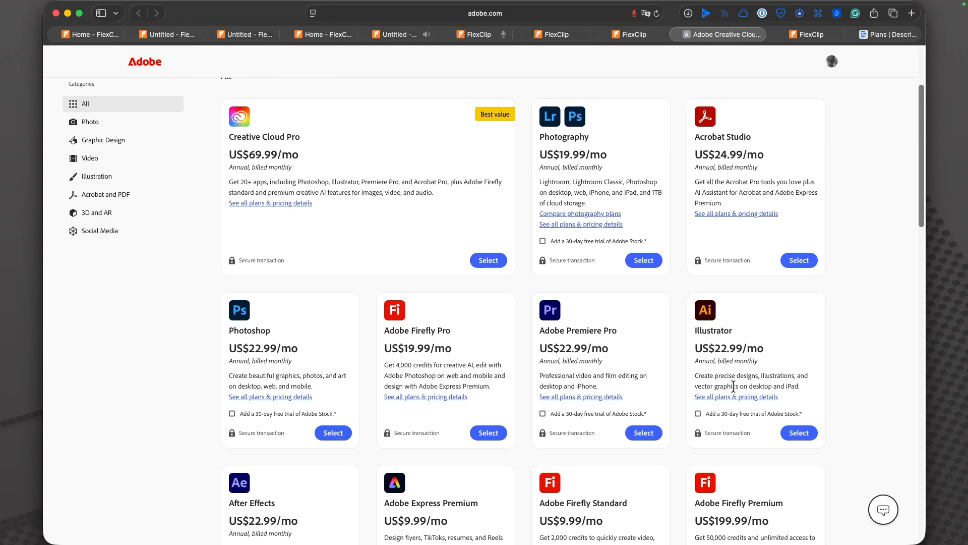
scroll(647, 462, down, 2)
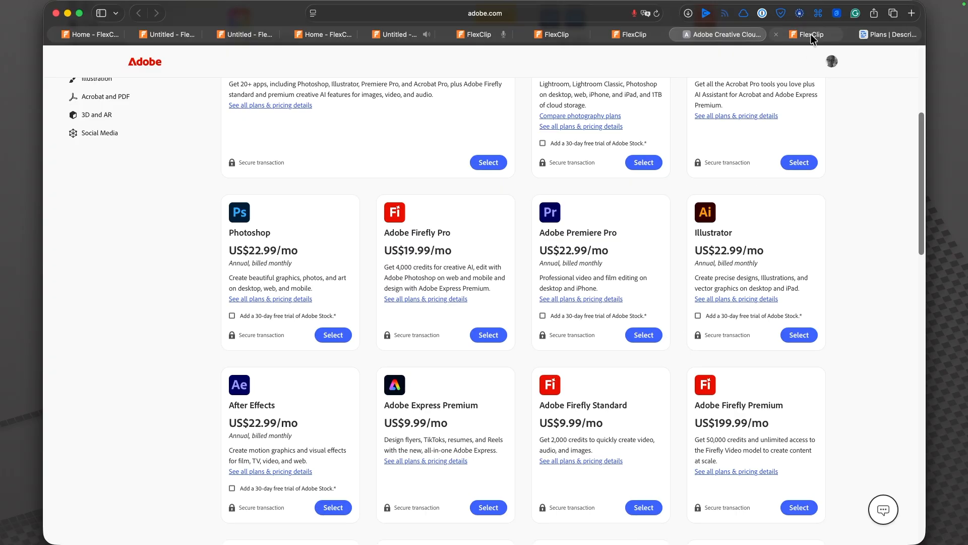
mouse_move(810, 34)
scroll(585, 275, up, 3)
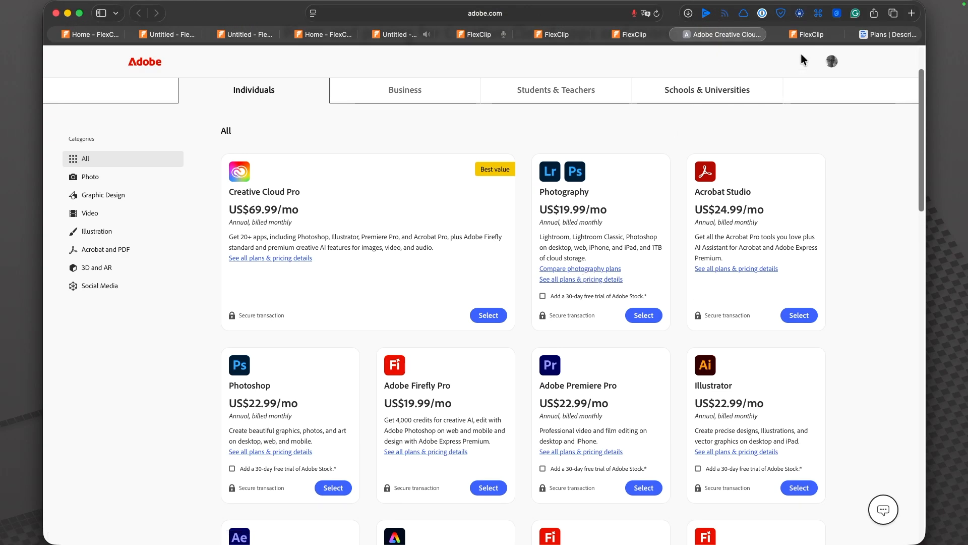
Compare FlexClip's subscription plans with Descript's once more, ending on FlexClip's pricing page
click(802, 34)
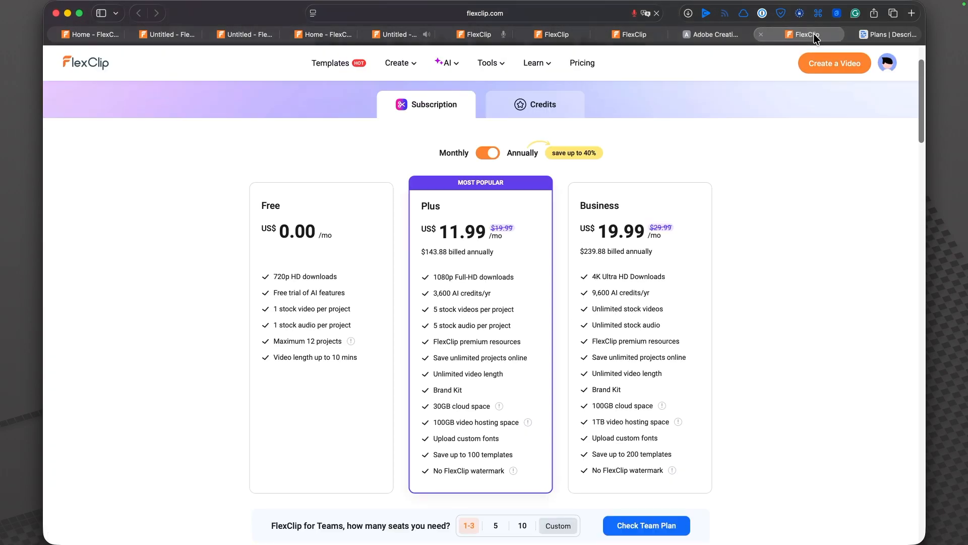
click(893, 33)
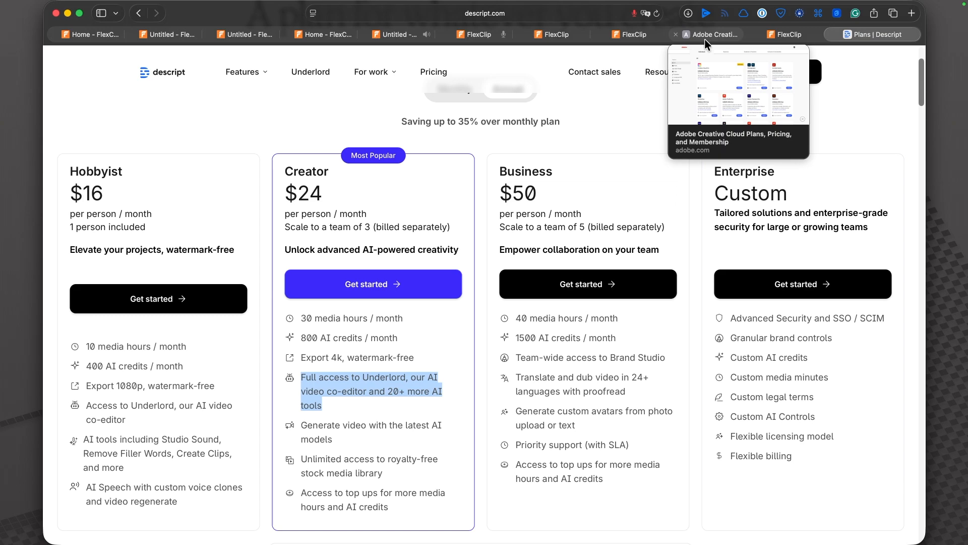
click(794, 37)
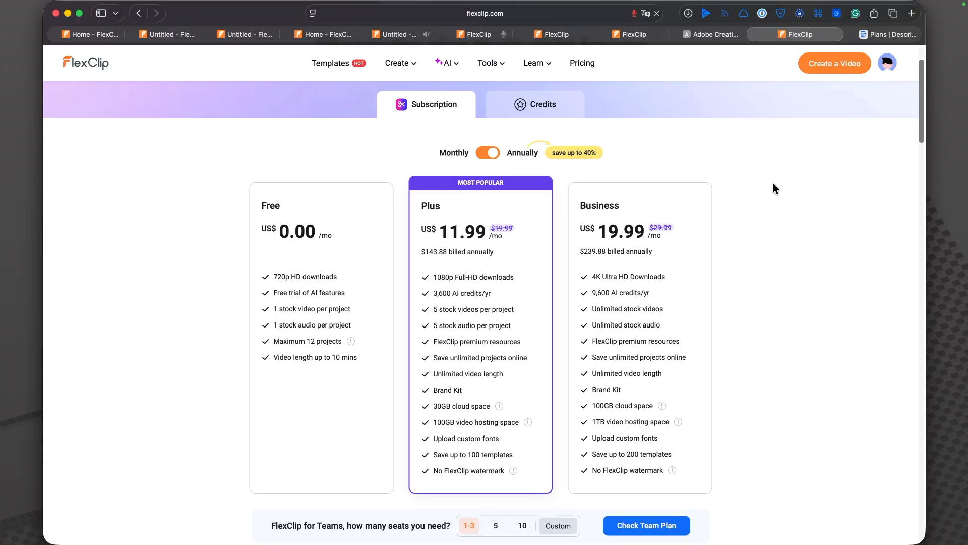